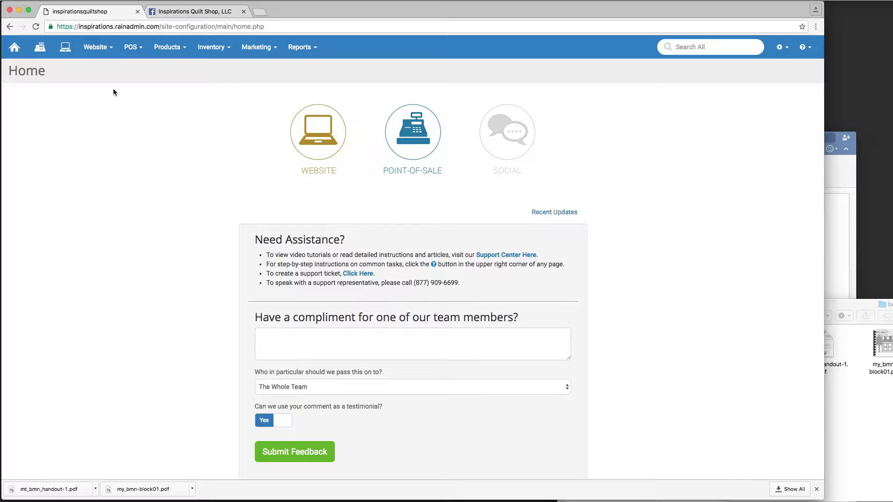
- Open the Home page from the website's list of web pages
mouse_move(96, 47)
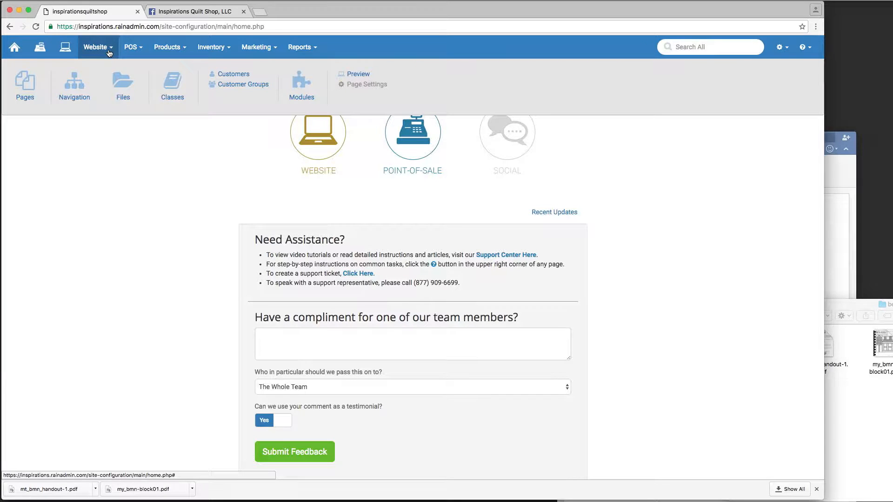
click(40, 98)
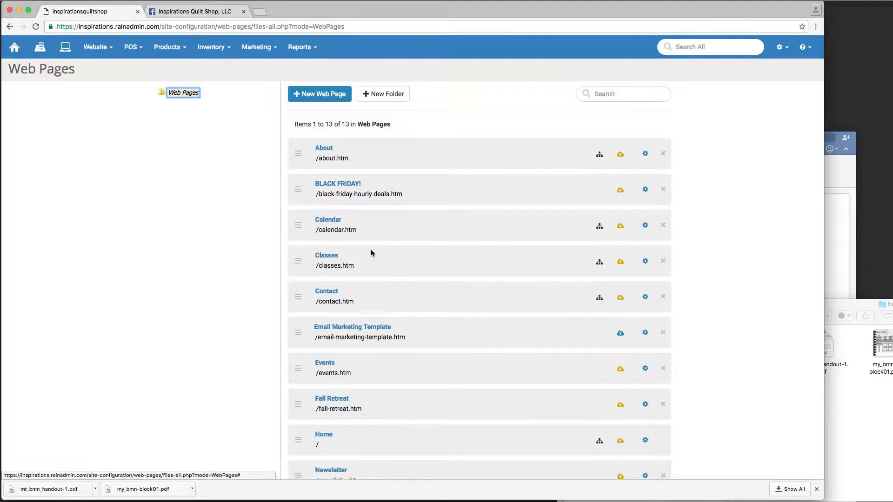
scroll(372, 253, down, 5)
click(325, 244)
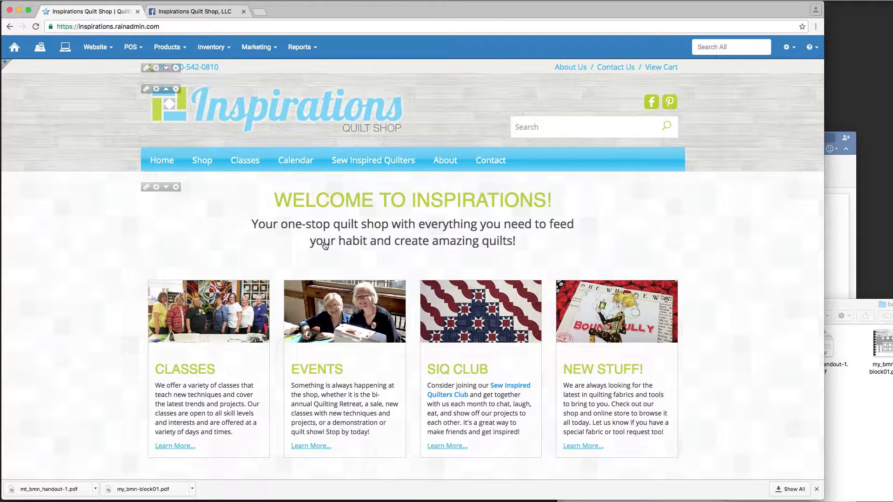
- Open the content block containing "Welcome to Inspirations!" and "Sleeping Beauty Slumber Party!" for editing
scroll(325, 246, down, 9)
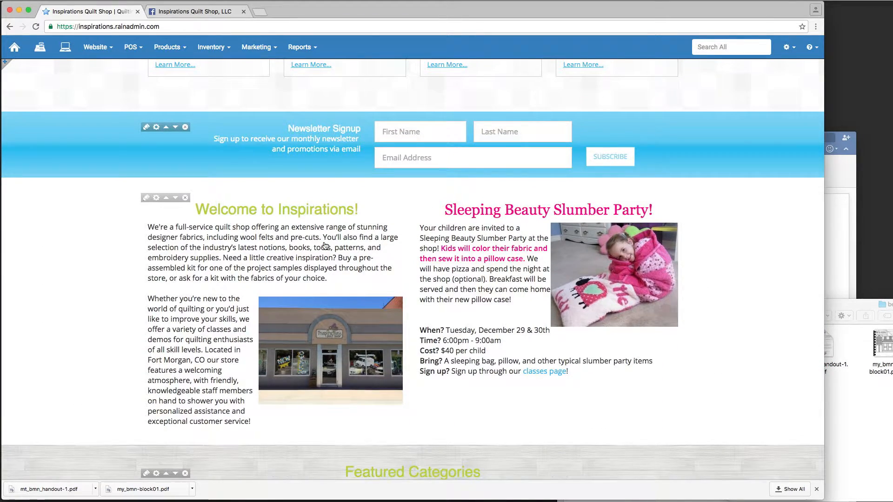
scroll(325, 246, up, 6)
scroll(325, 246, up, 3)
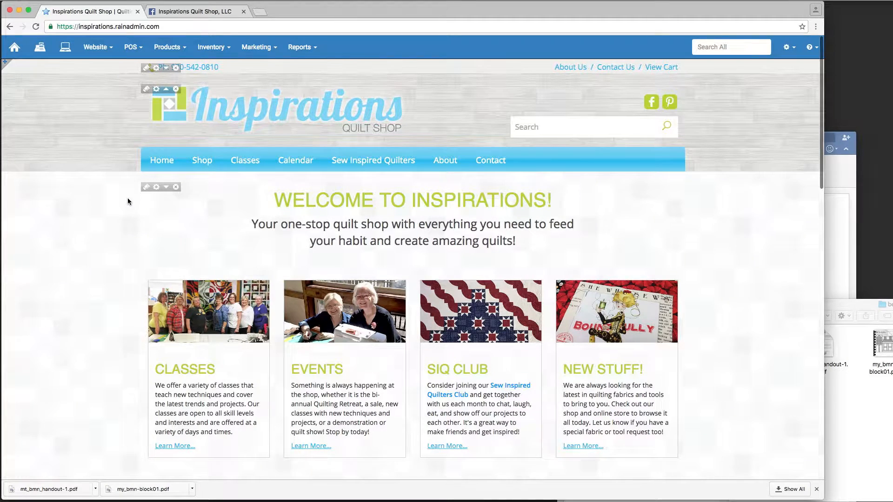
scroll(127, 198, down, 3)
scroll(128, 198, down, 1)
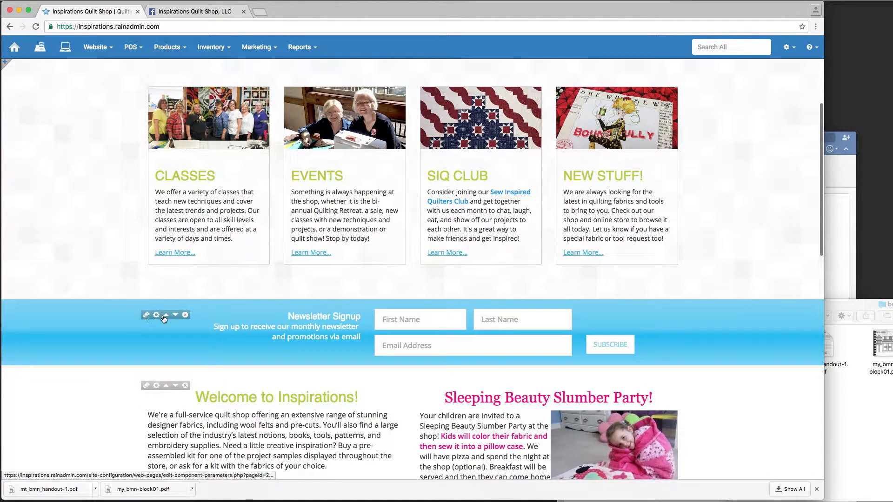
scroll(101, 313, down, 3)
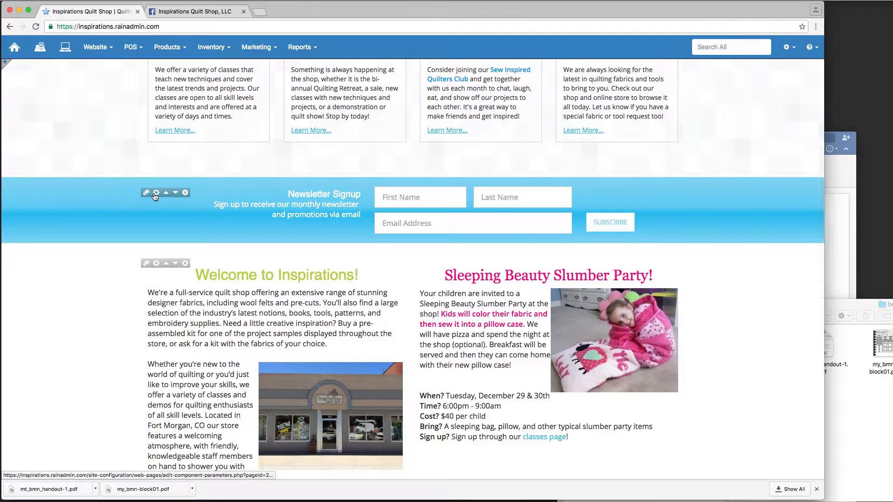
scroll(142, 222, down, 3)
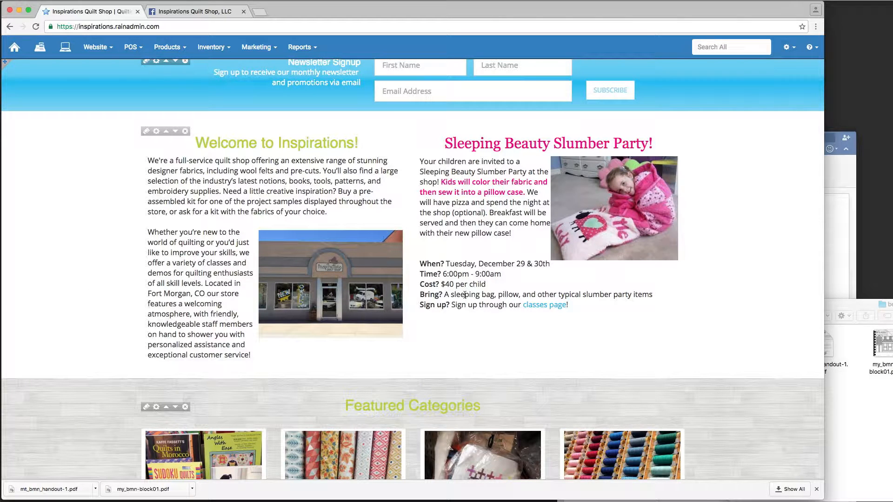
click(147, 133)
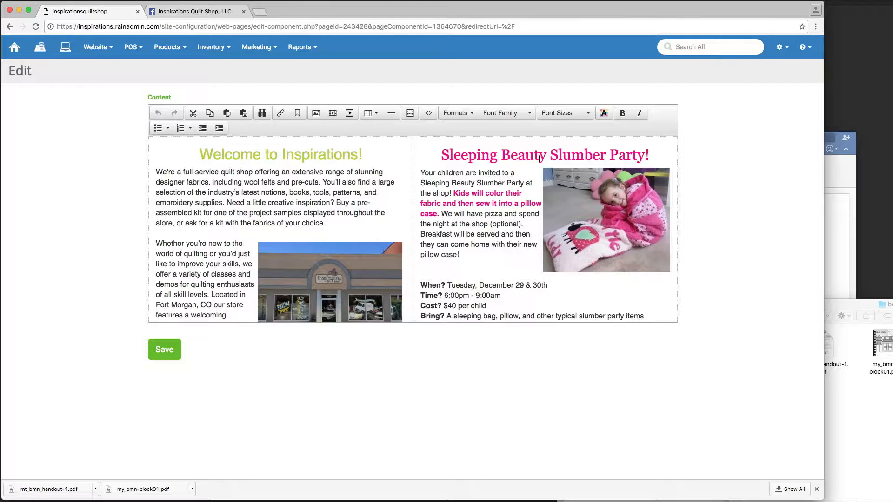
- Replace the "Sleeping Beauty Slumber Party!" heading with ""Be My Neighbor" Quilt Along"
drag(657, 155, 429, 154)
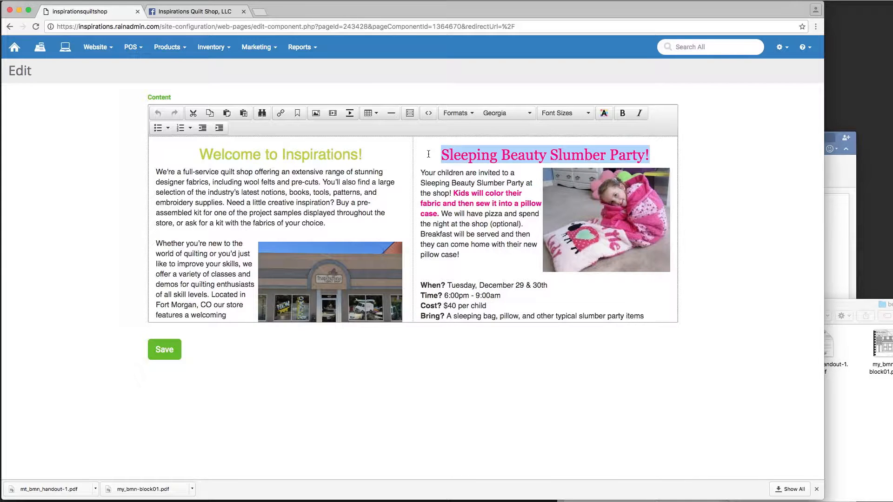
text("Be M)
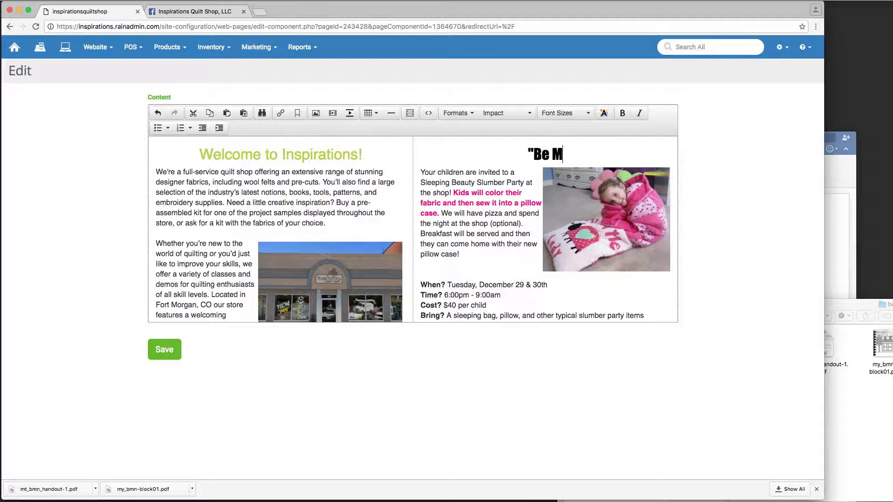
text(y Neighbor" Qui)
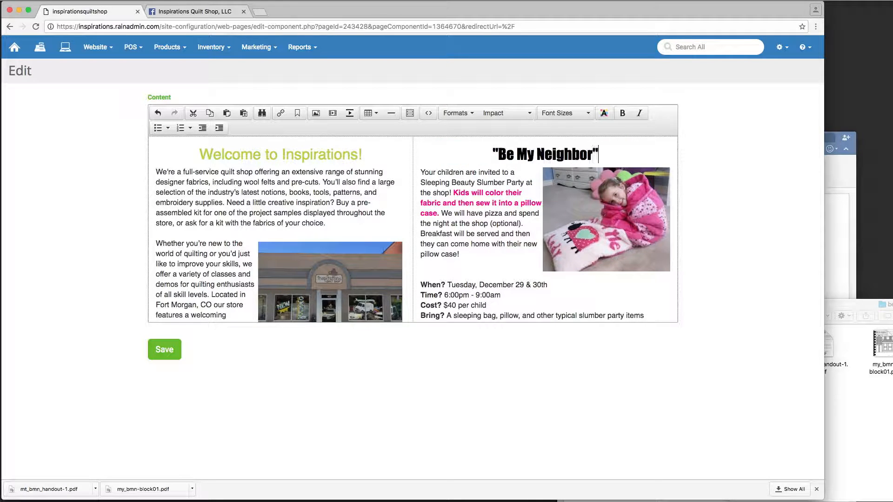
text(lt Along)
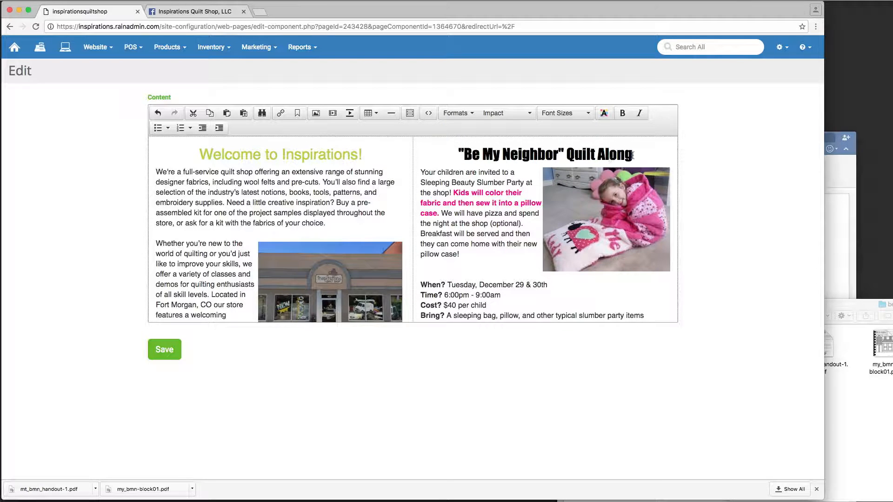
- Set the "Be My Neighbor" Quilt Along heading's font to Helvetica and delete the slumber party photo beneath it
drag(650, 153, 438, 161)
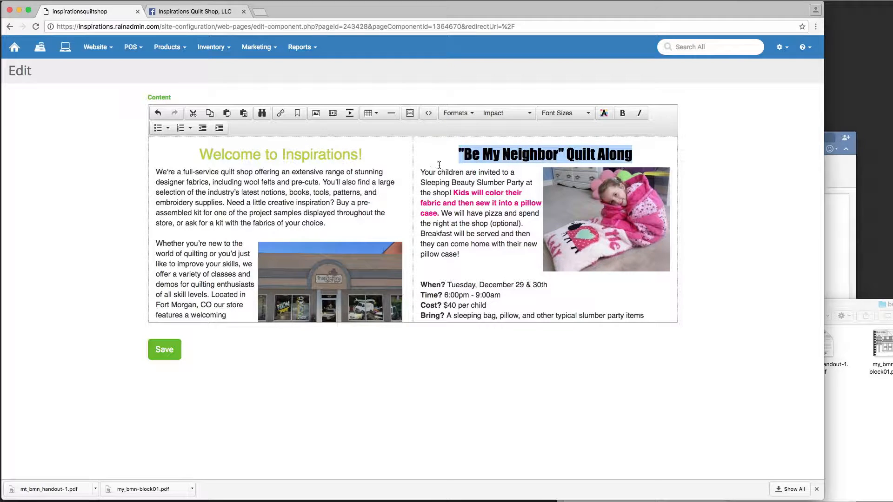
click(506, 113)
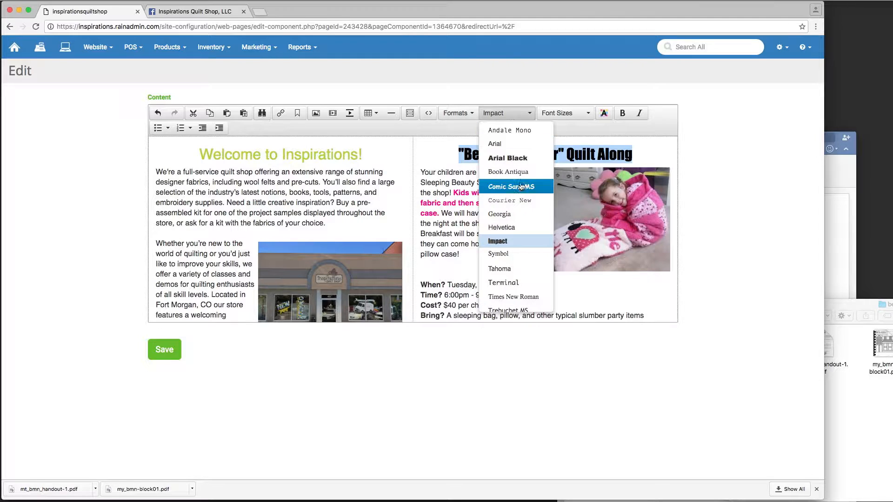
click(522, 227)
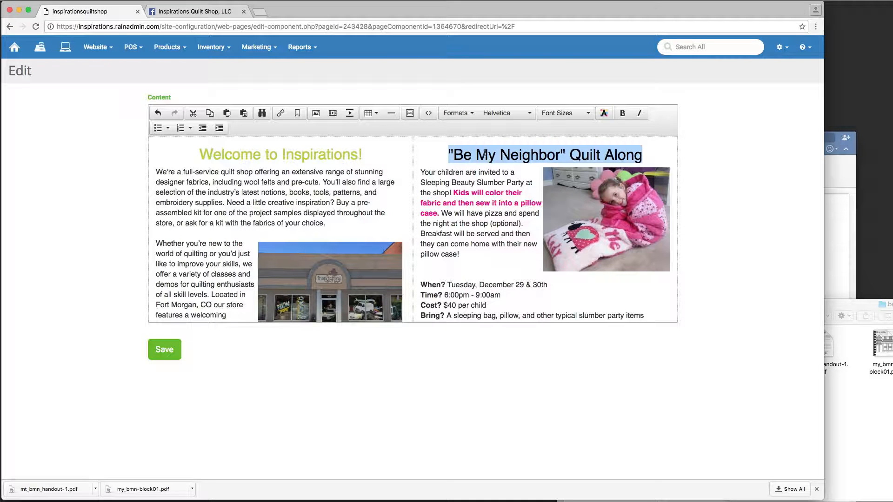
click(603, 115)
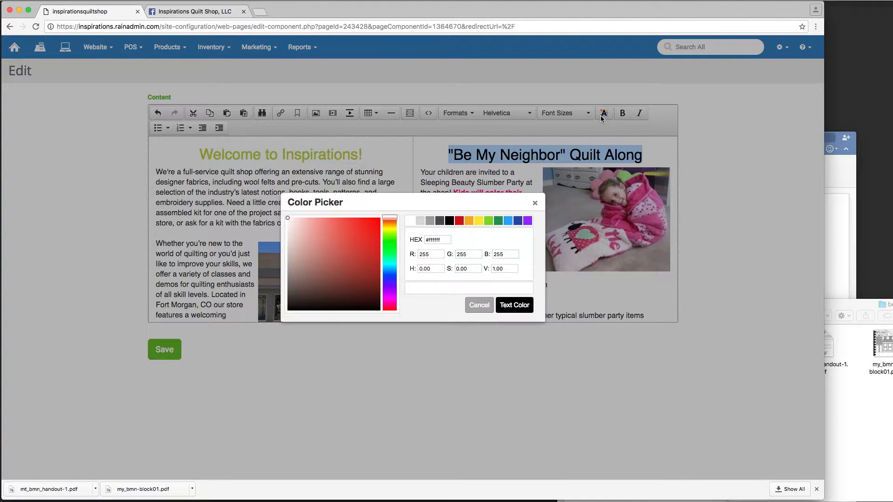
click(535, 203)
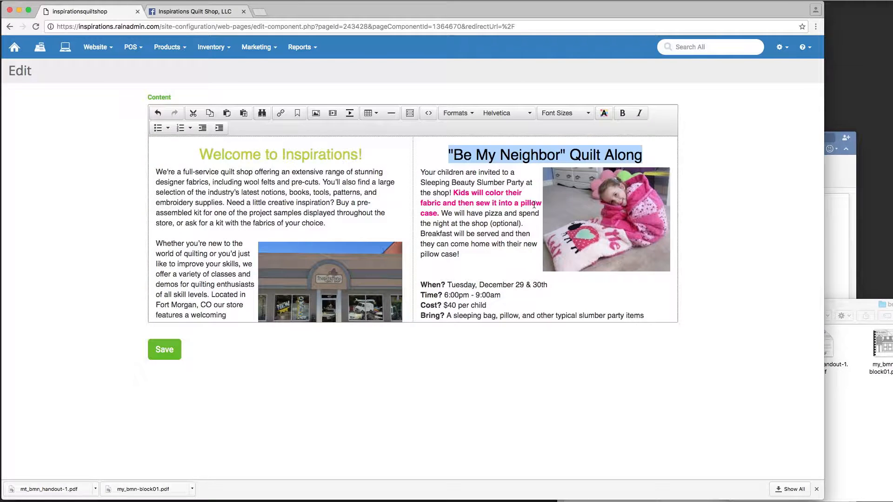
click(587, 202)
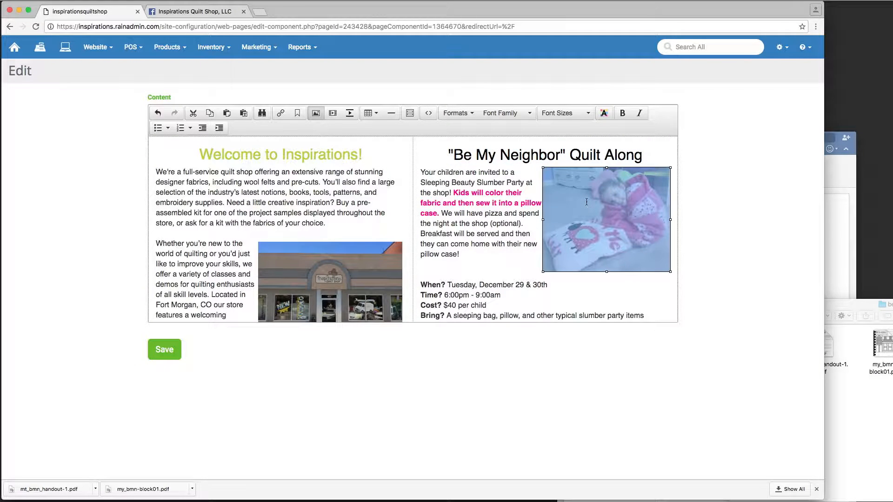
key(Delete)
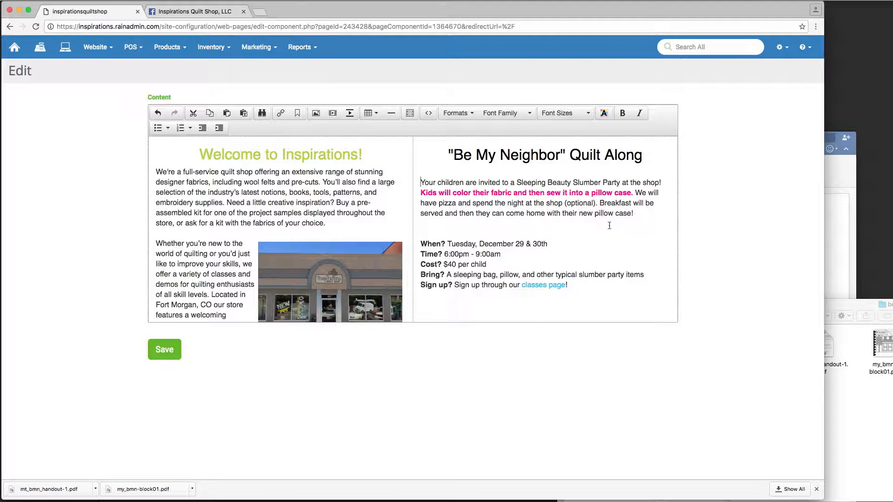
- Switch to the Word document and copy all of its quilt-along text, from "Join us" through the Block #02 line
click(847, 224)
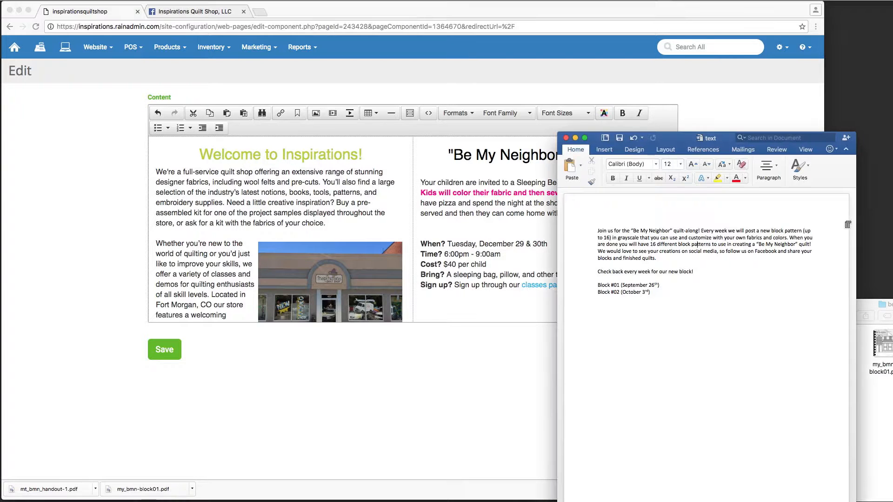
drag(666, 292, 597, 230)
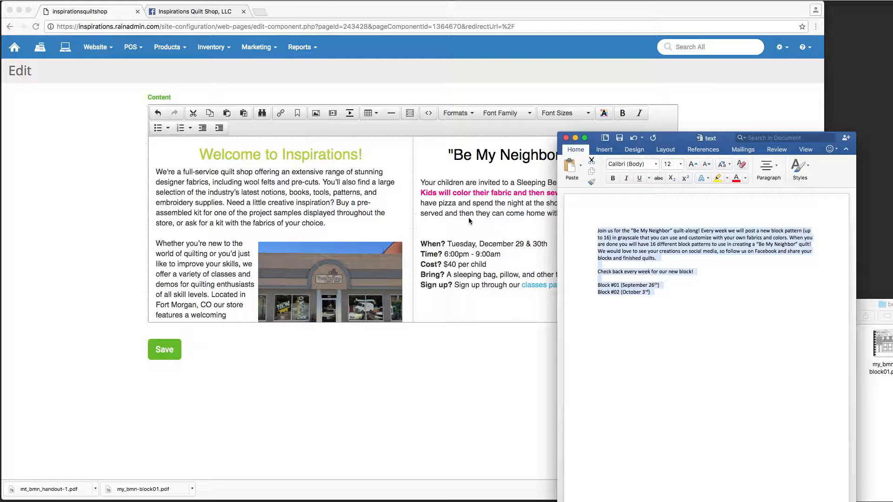
click(661, 280)
drag(580, 293, 577, 233)
key(super+c)
- Back in the web page editor, replace the slumber party text from "Kids will color" through the sign-up line with the copied text
click(486, 235)
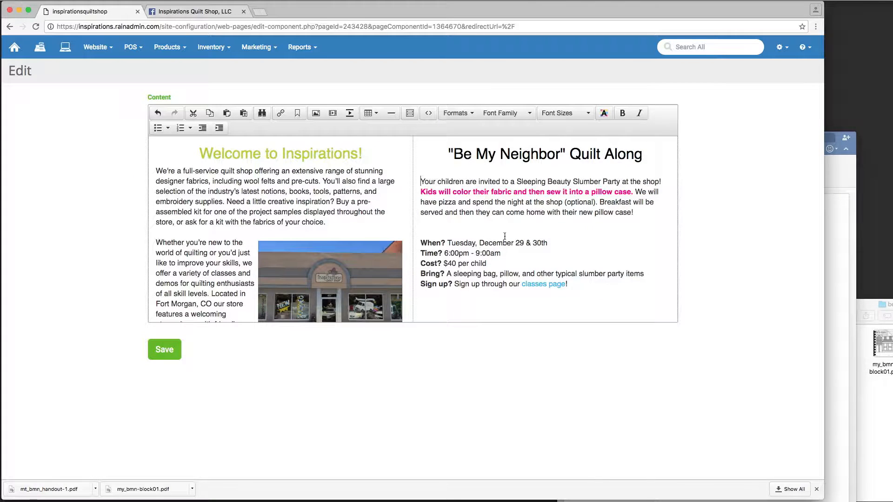
drag(586, 284, 412, 178)
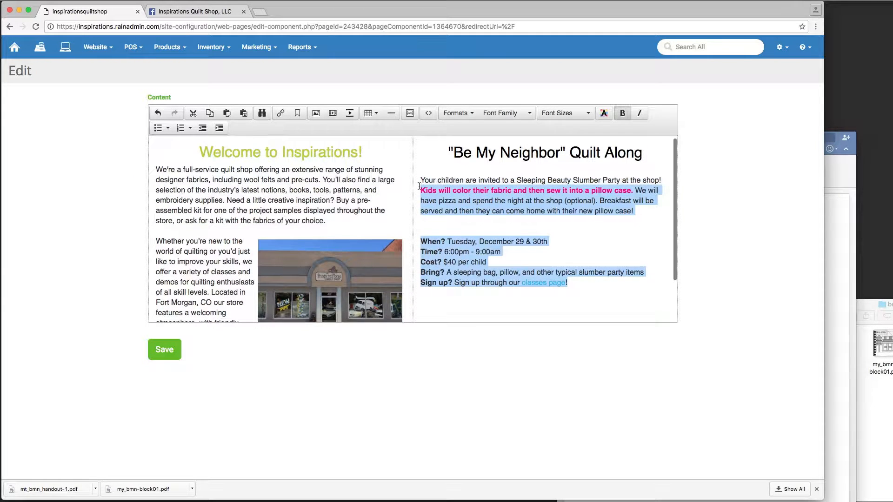
key(super+v)
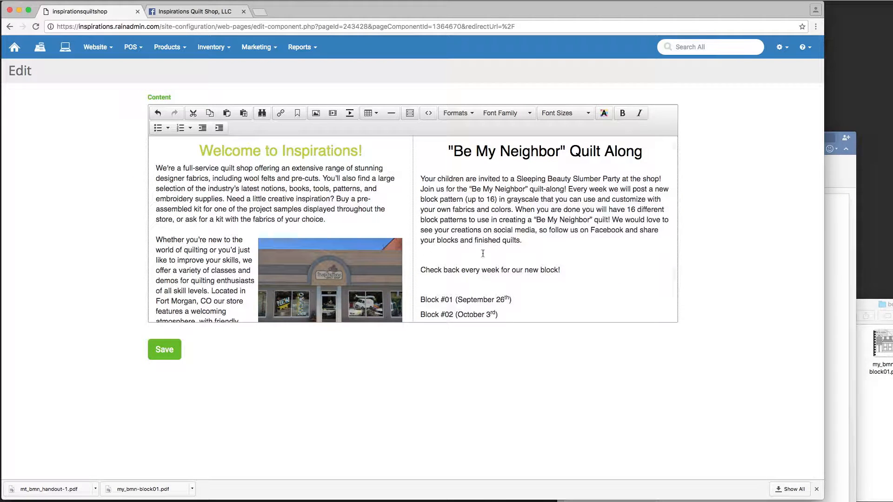
- Remove the blank lines before and after "Check back every week for our new block!"
click(485, 254)
key(BackSpace)
click(461, 269)
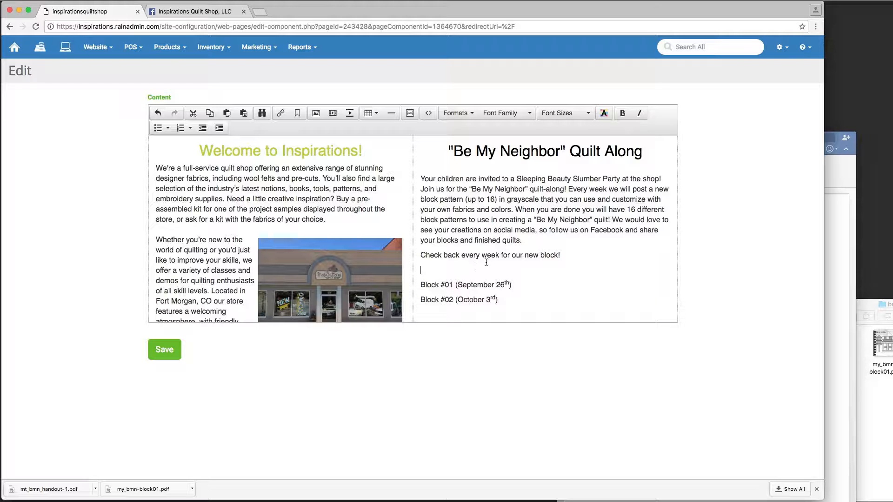
key(BackSpace)
- Format the Block #01 and Block #02 lines as a bulleted list
drag(507, 283, 421, 270)
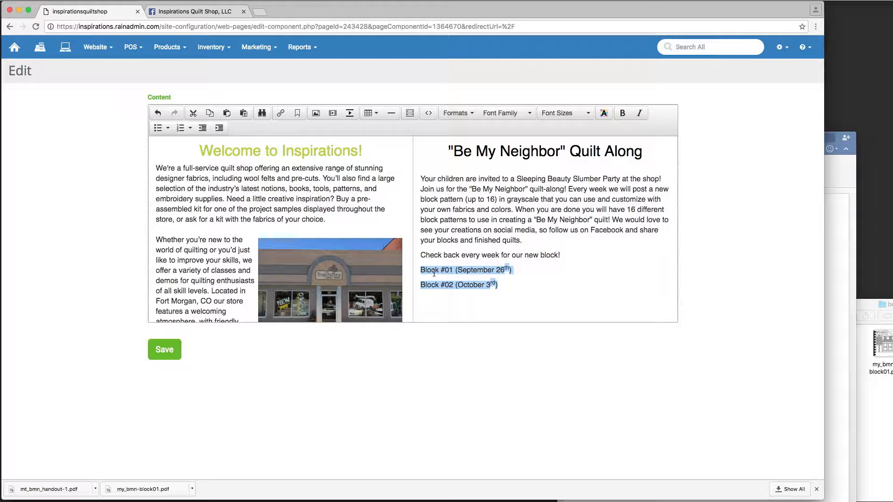
scroll(451, 281, down, 3)
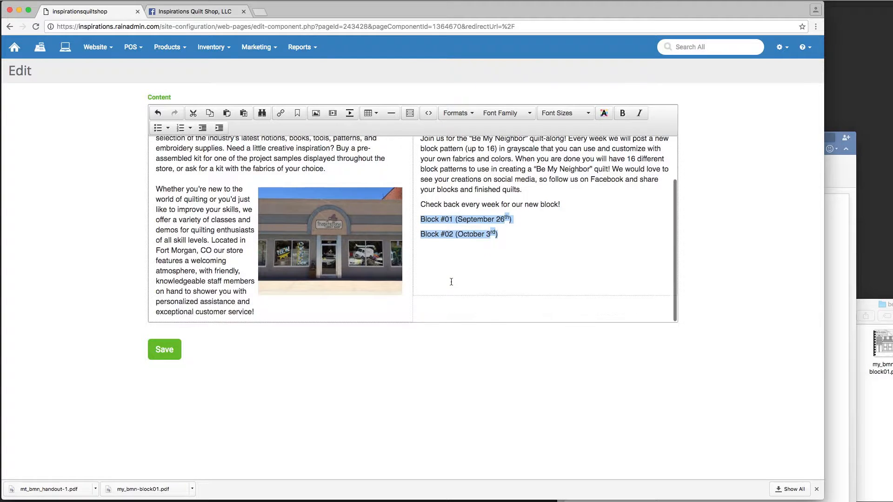
scroll(452, 281, up, 3)
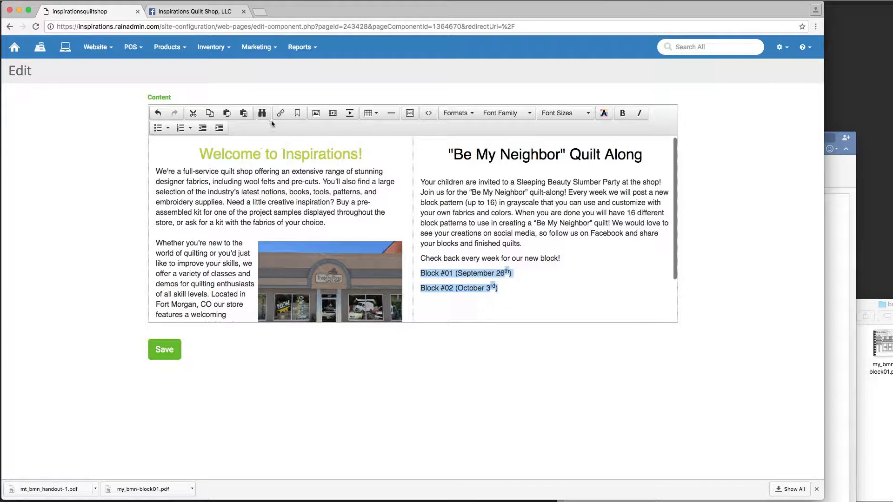
click(158, 128)
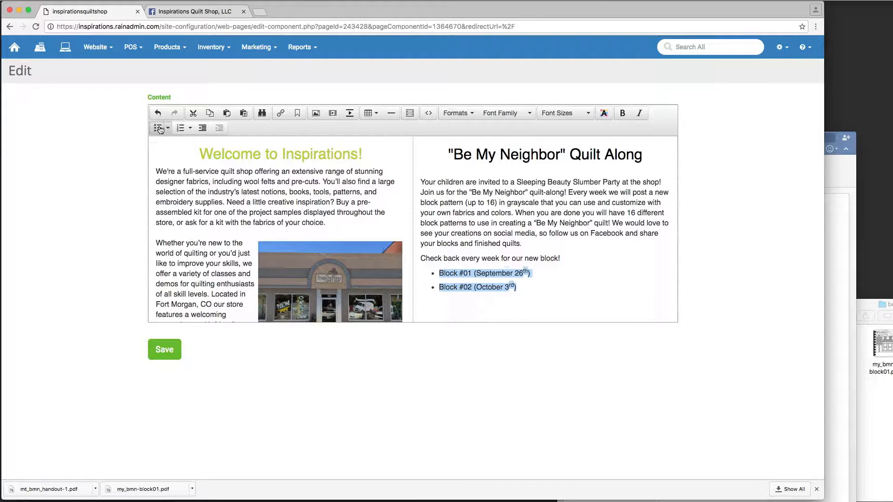
click(487, 241)
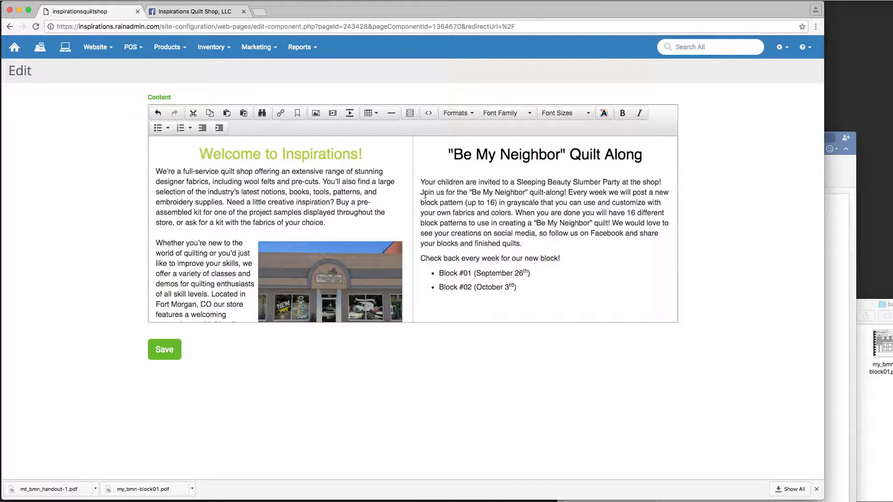
- Make the sentence from "Every week we will post" through "your own fabrics and colors." bold
drag(570, 193, 514, 212)
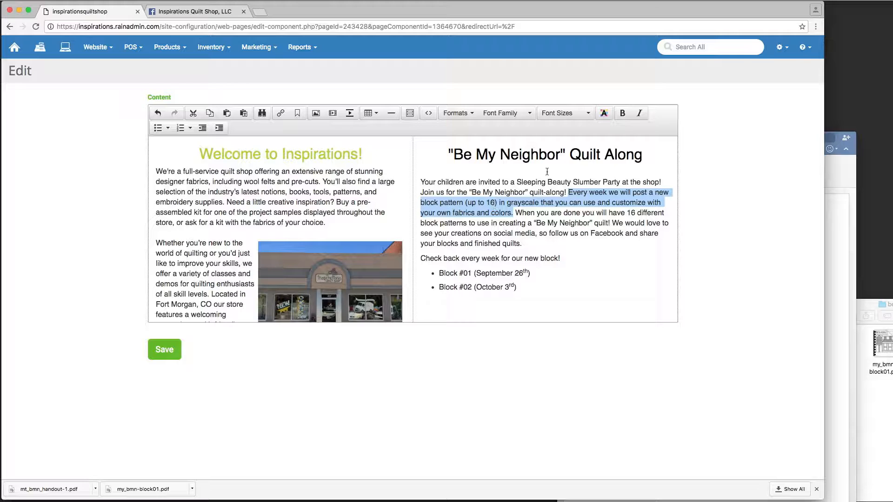
click(622, 114)
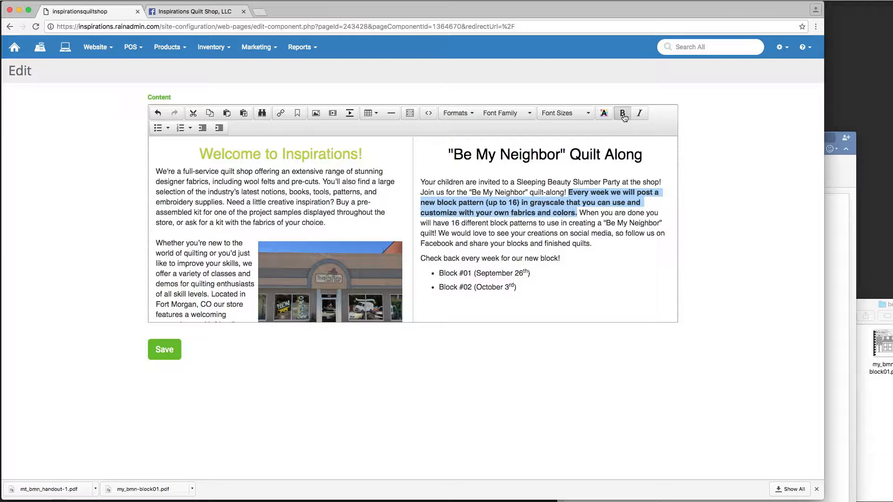
click(565, 223)
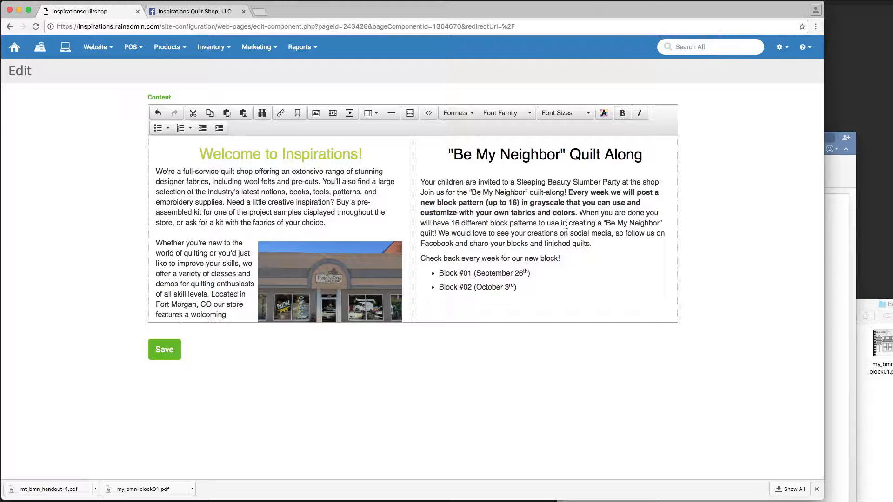
- Set the text color of the "Be My Neighbor" Quilt Along heading to dark red #690202 and copy the hex code
drag(647, 155, 443, 156)
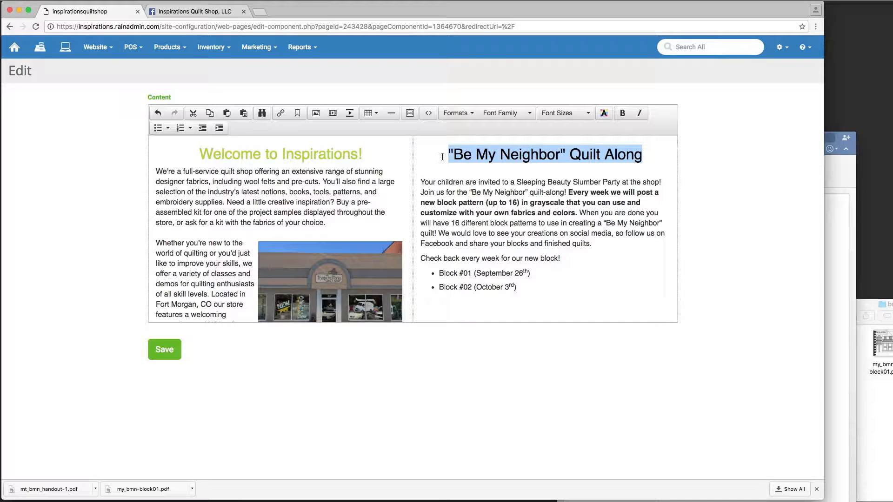
click(604, 114)
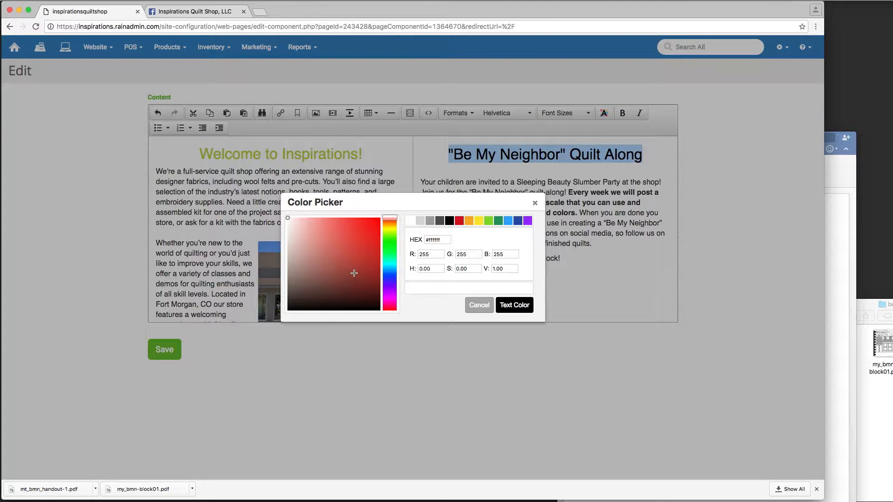
click(378, 272)
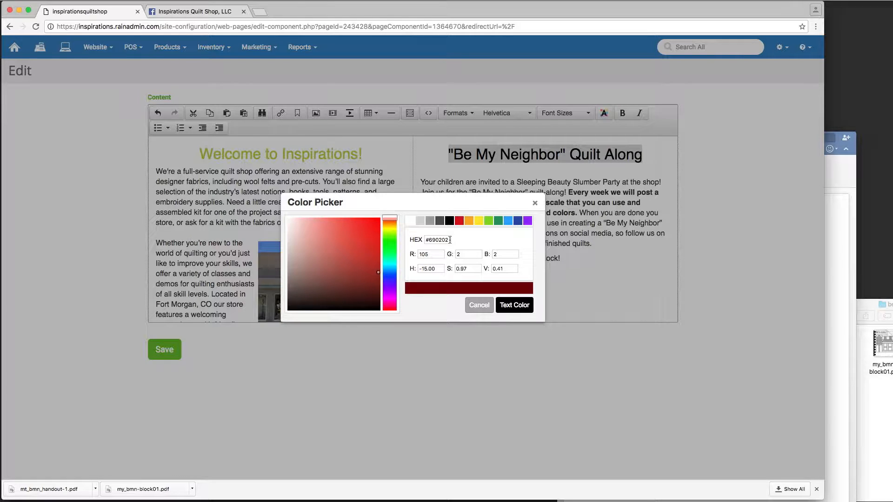
drag(449, 240, 393, 240)
click(515, 305)
click(511, 221)
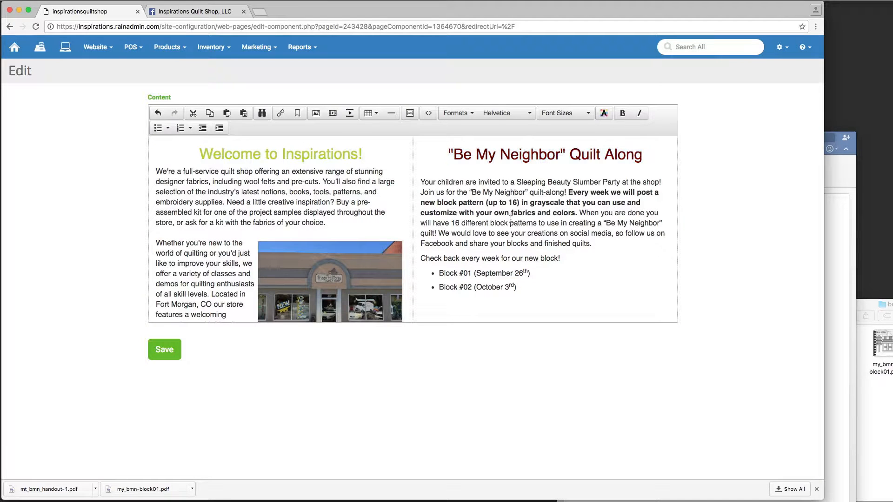
- Apply the copied text color #690202 to the bold sentence beginning "Every week we will post"
drag(568, 192, 577, 213)
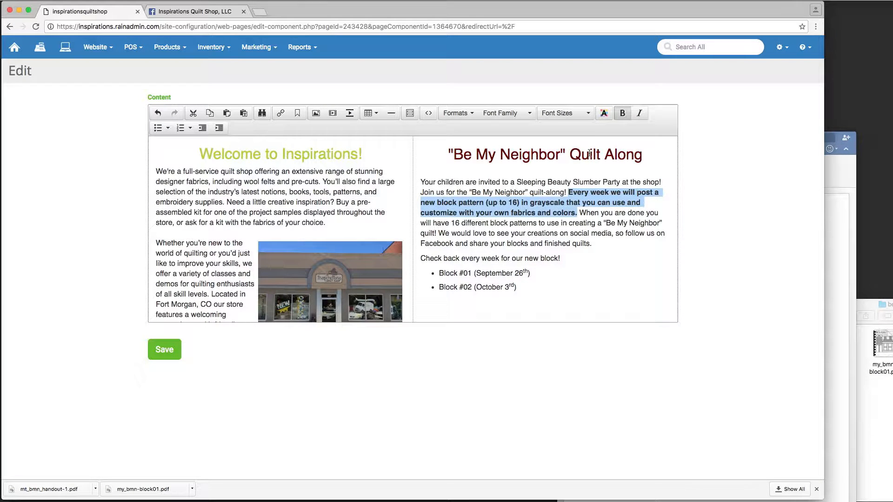
click(604, 113)
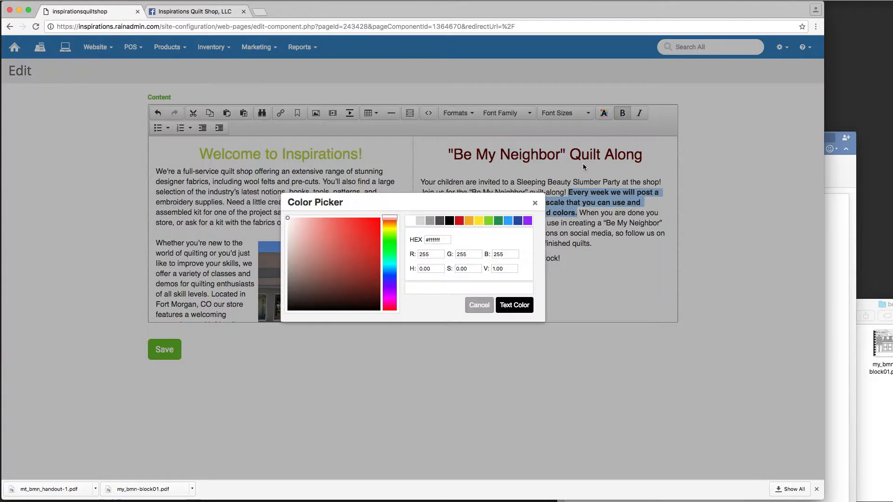
click(444, 238)
key(super+v)
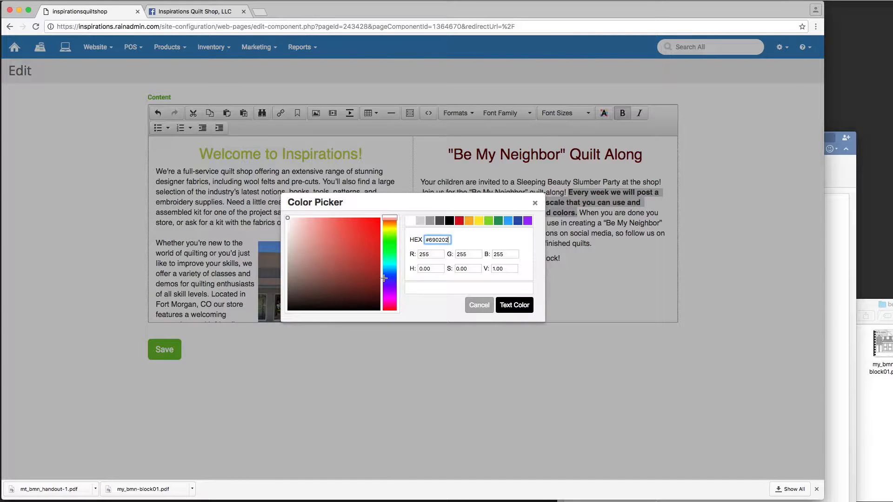
click(515, 305)
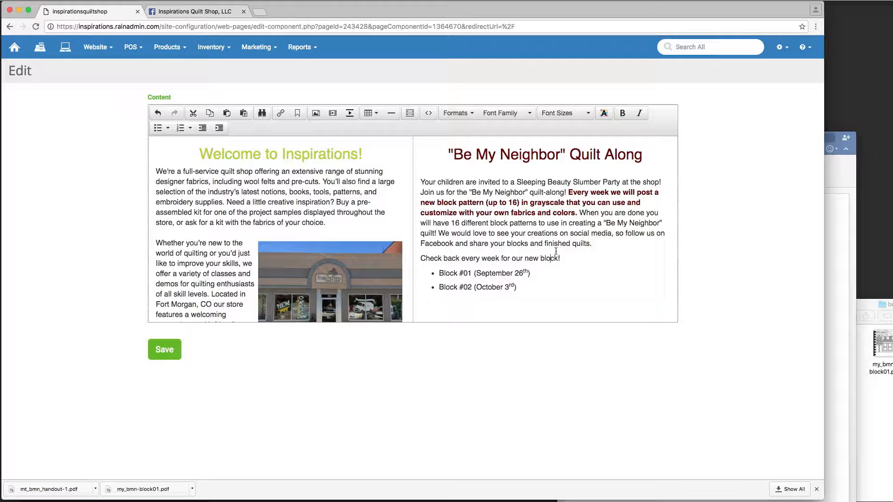
drag(577, 213, 568, 192)
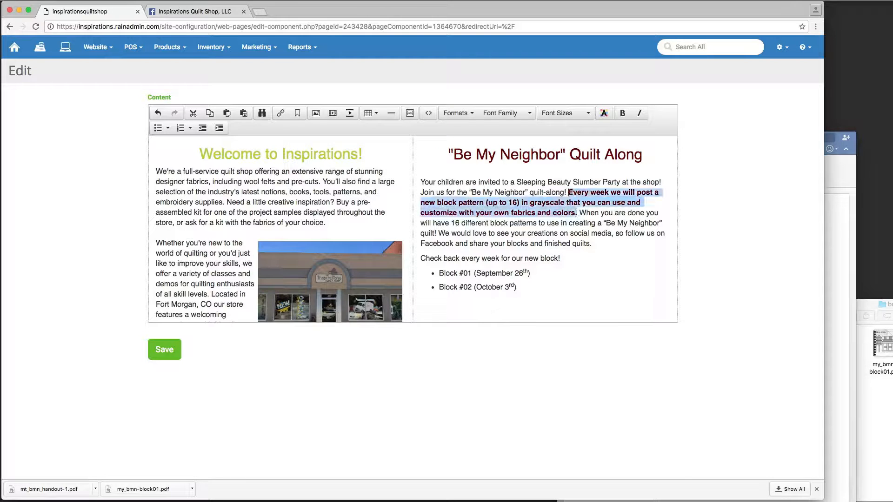
click(558, 242)
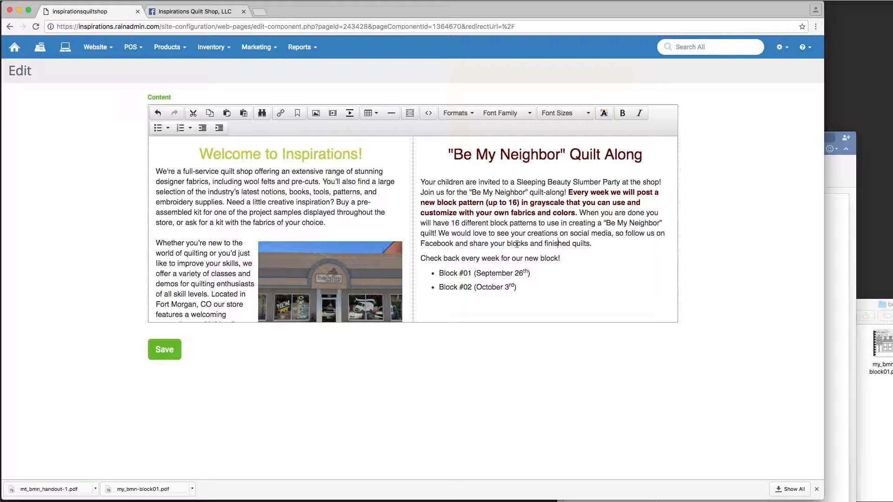
- Select the word "Facebook" in the quilt-along text and copy the address of the shop's Facebook page
triple_click(433, 245)
click(441, 244)
double_click(441, 244)
click(196, 11)
right_click(146, 29)
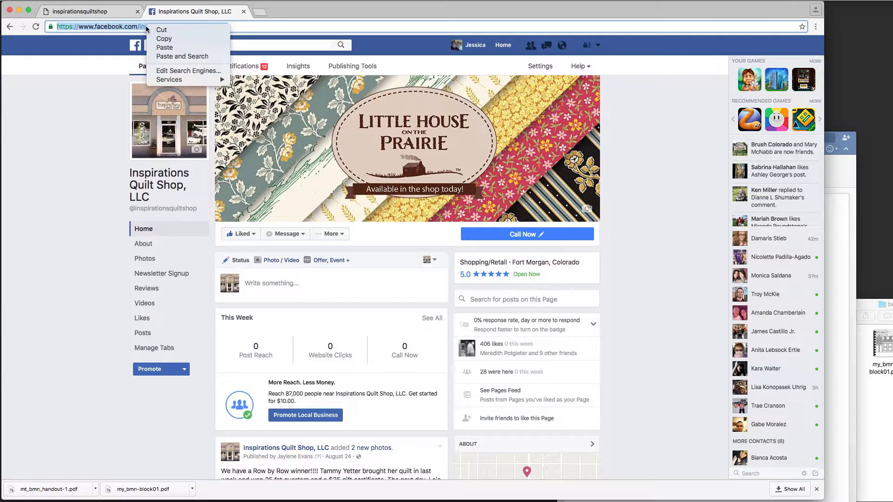
click(163, 40)
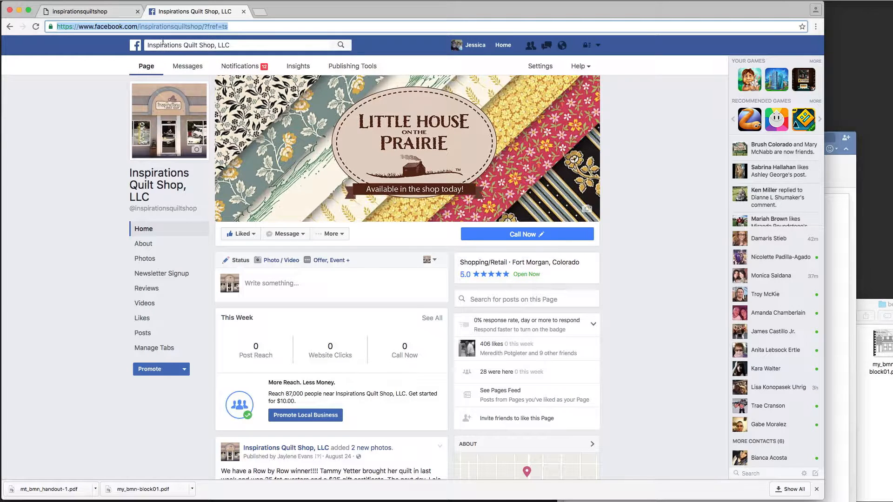
- Back in the web page editor, link the selected word "Facebook" to the copied address with New window as target
click(86, 11)
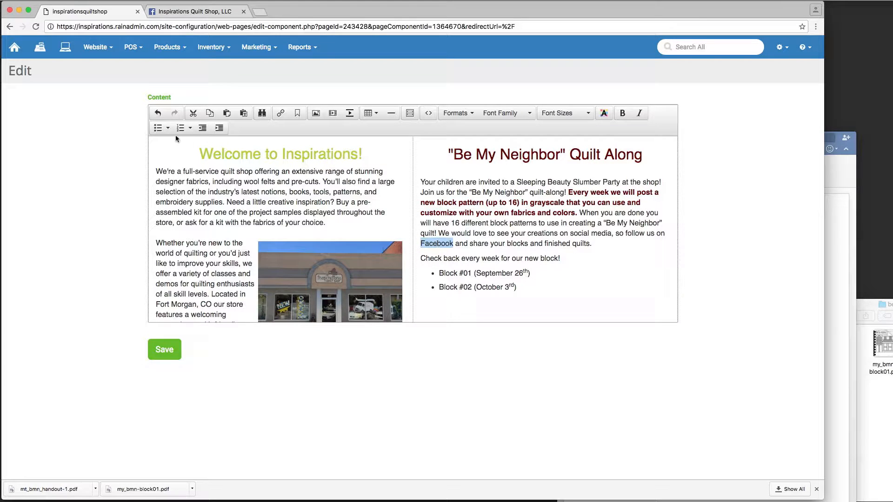
click(282, 114)
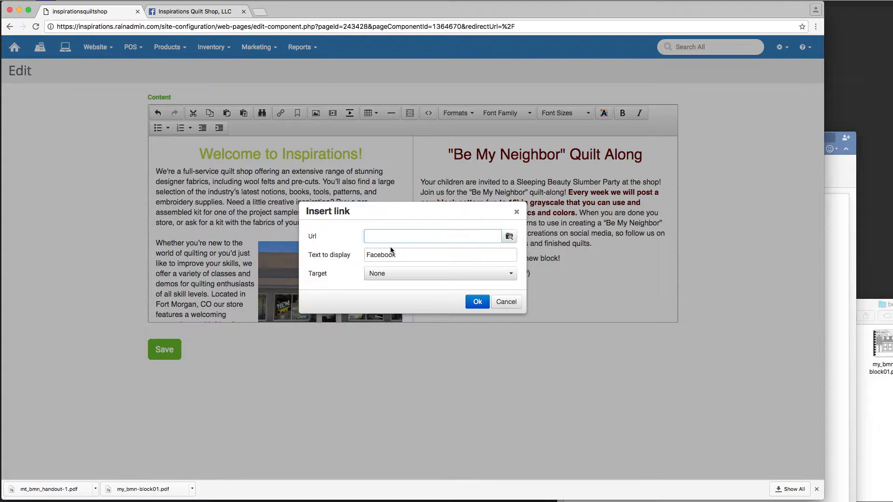
key(super+v)
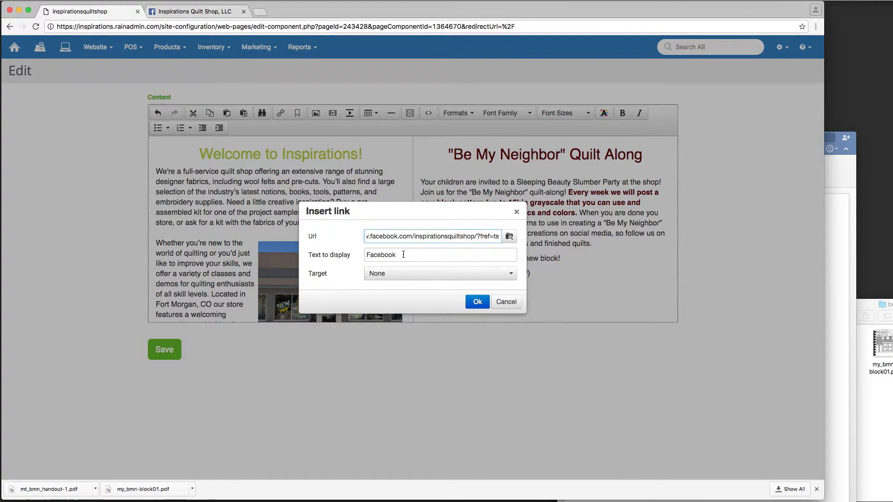
key(Tab)
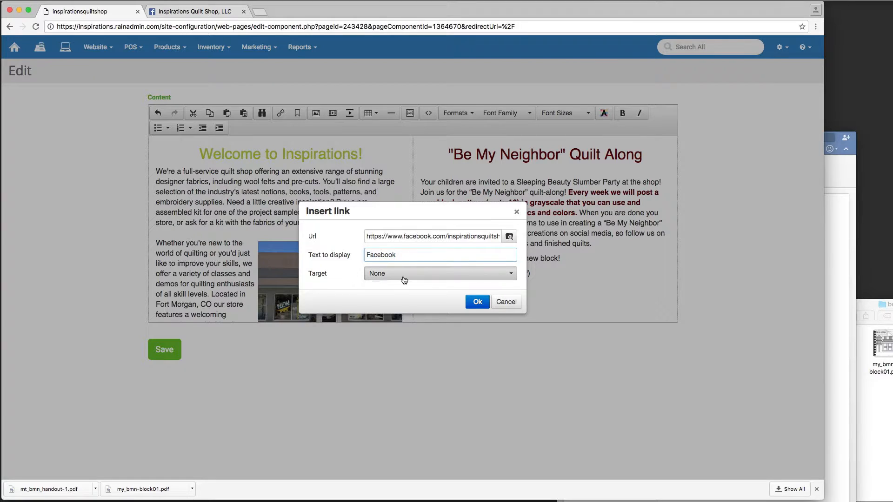
click(404, 279)
click(399, 305)
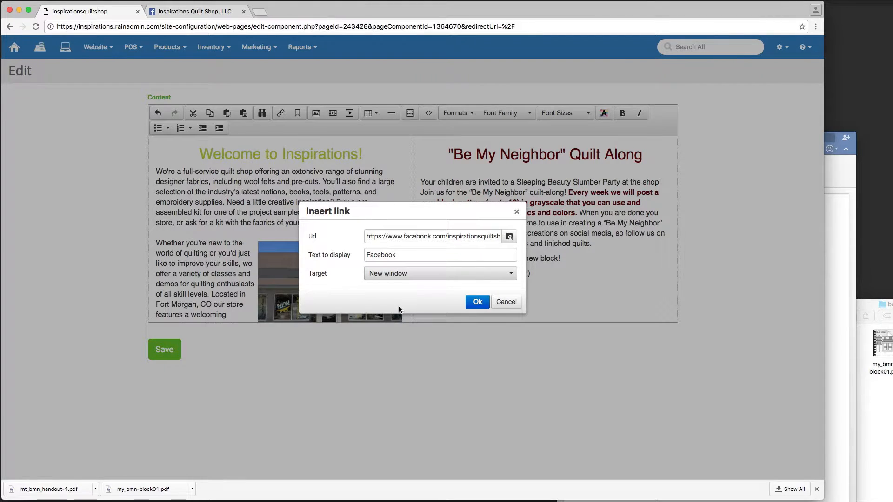
click(479, 303)
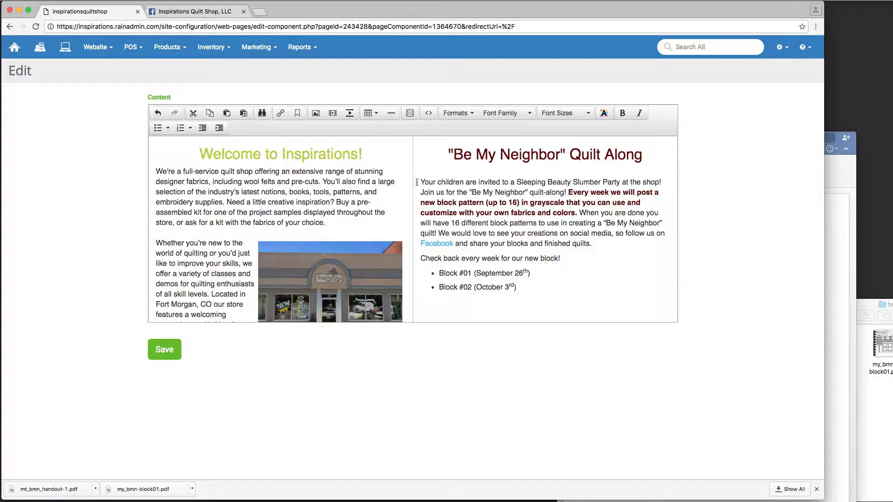
- Start inserting an image before "Your children are invited", choosing the 300x389 be_my_neighbor picture from the site's Images folder
click(316, 115)
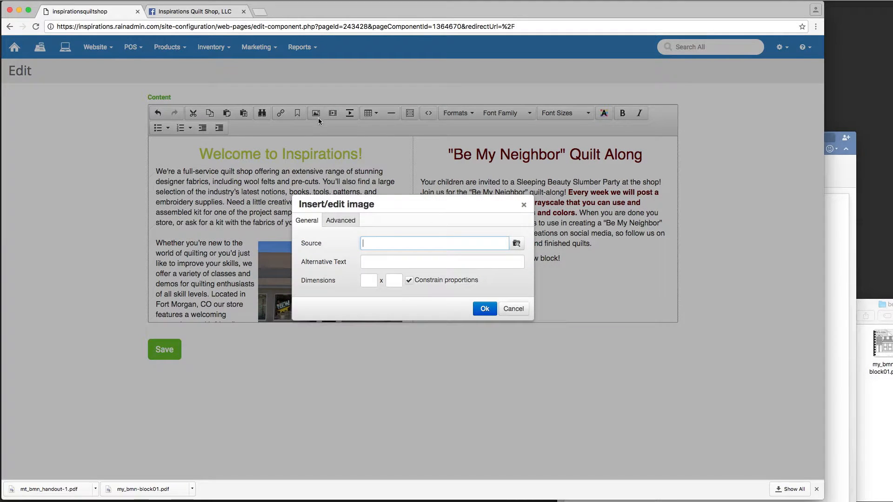
click(515, 245)
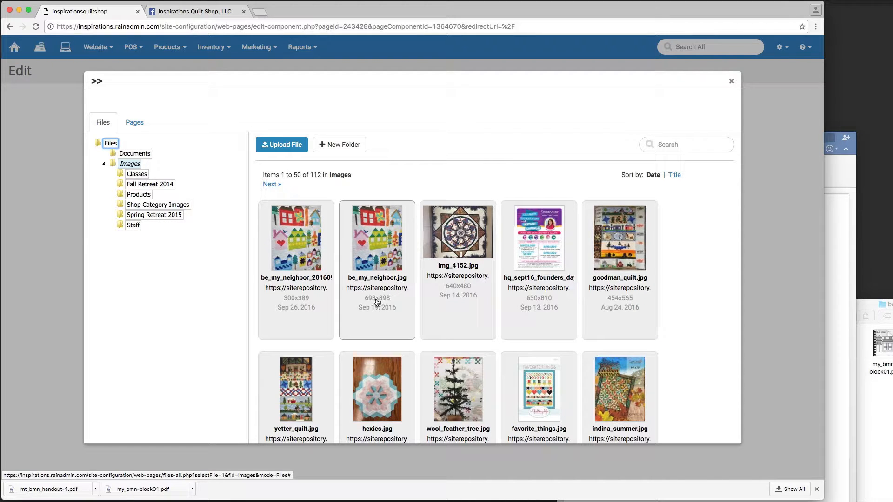
click(305, 245)
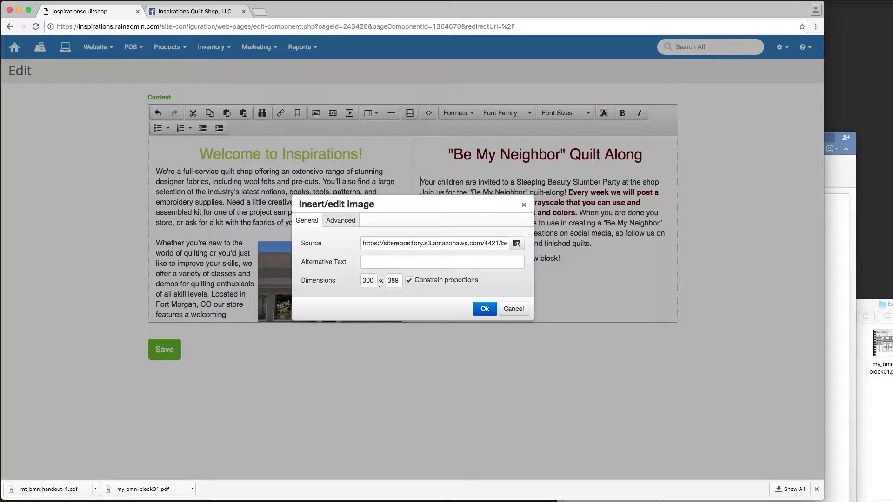
- Give the image the alternative text "Be My Neighbor quilt" and a width of 200 with constrained proportions
click(401, 265)
text(Be My Neighbor)
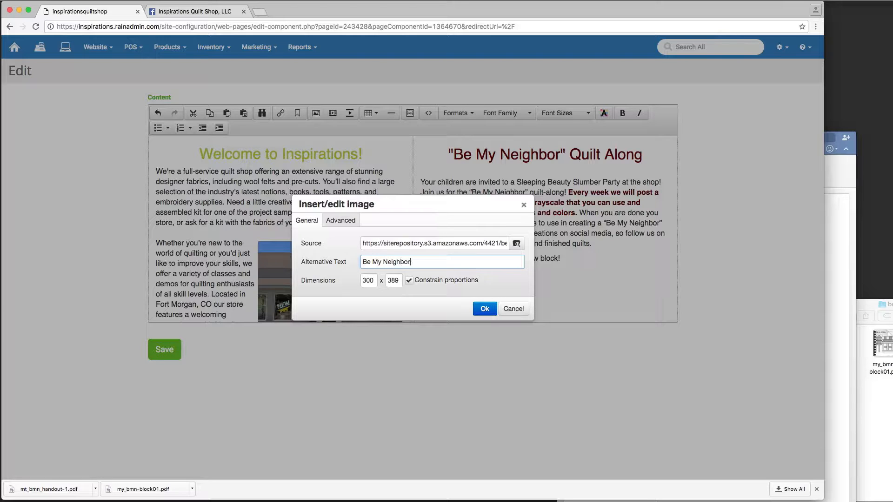
text( quilt)
drag(371, 281, 346, 283)
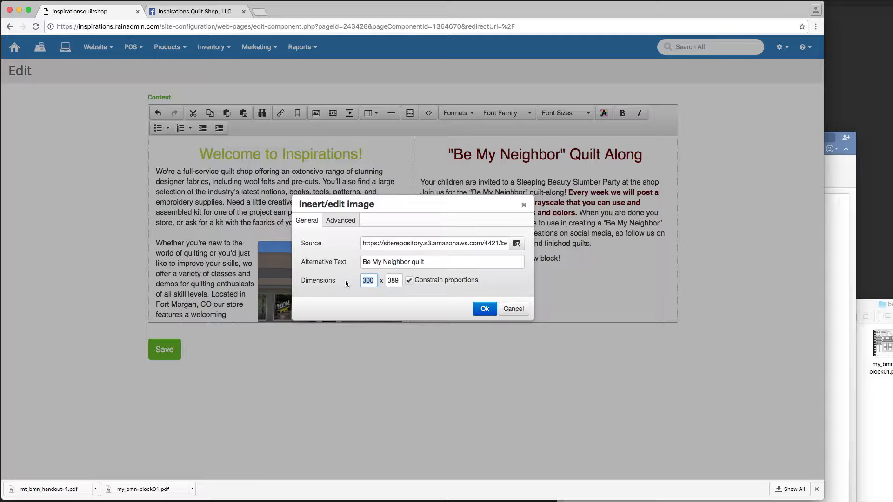
text(200)
click(397, 282)
- Set the image's alignment to Right and insert it into the quilt-along text
click(342, 223)
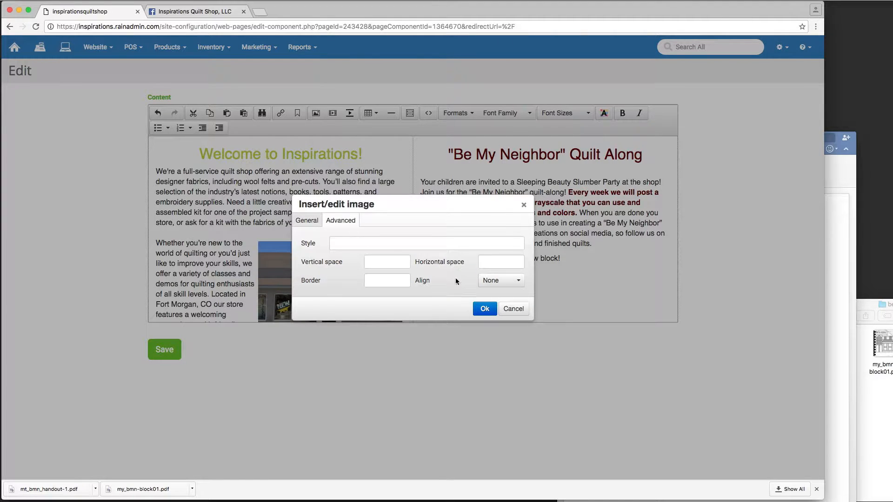
click(500, 281)
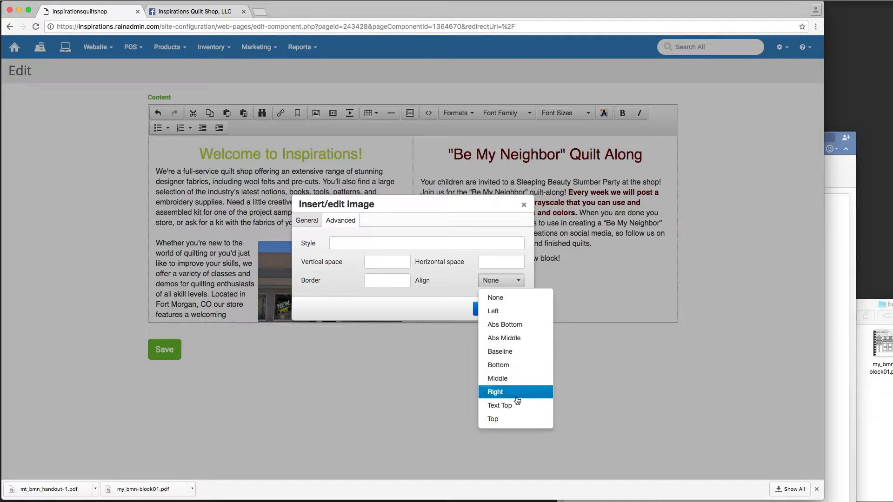
click(515, 393)
click(492, 264)
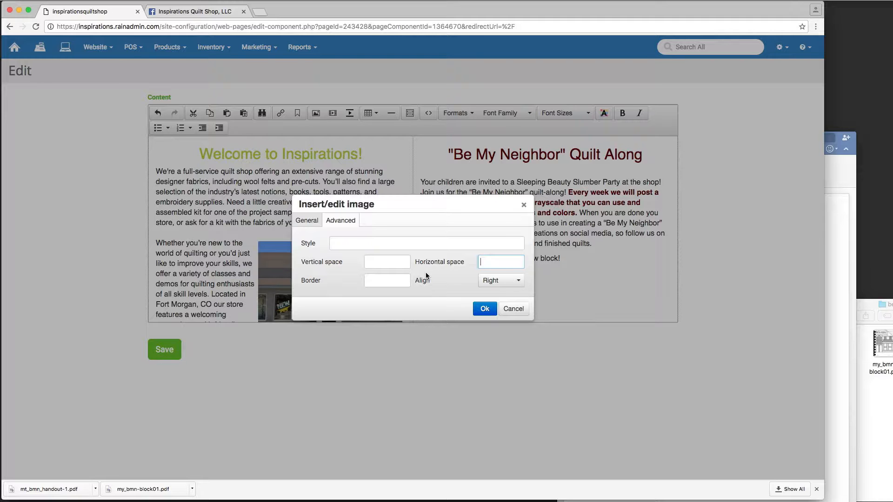
click(485, 309)
click(523, 283)
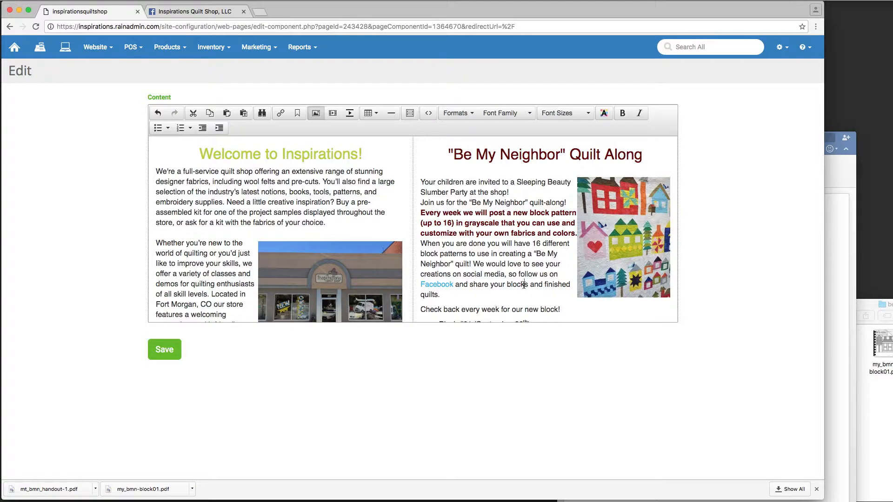
click(615, 248)
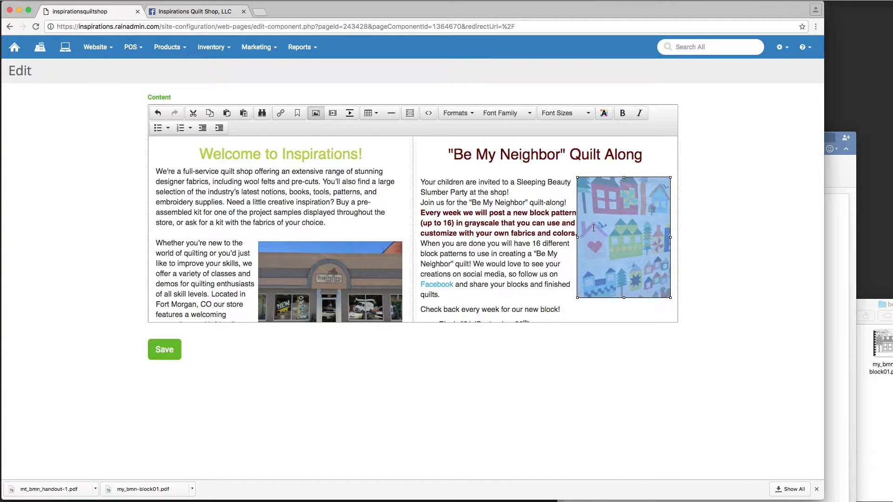
click(456, 113)
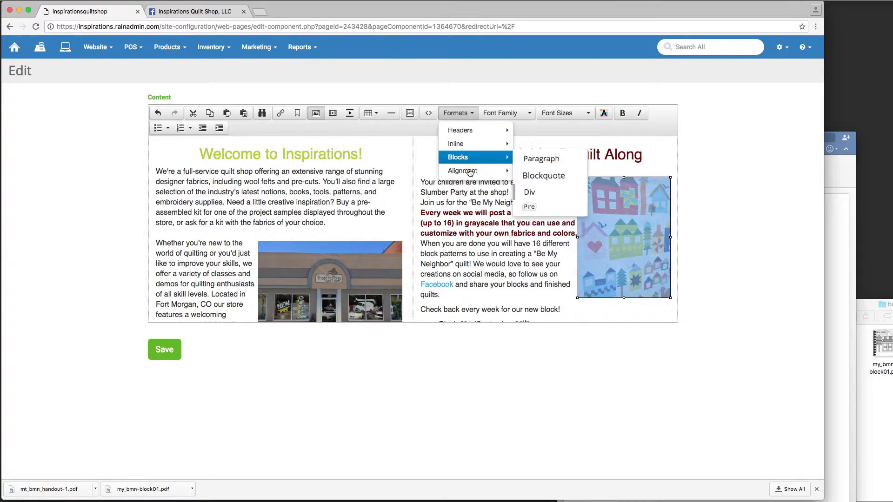
mouse_move(471, 178)
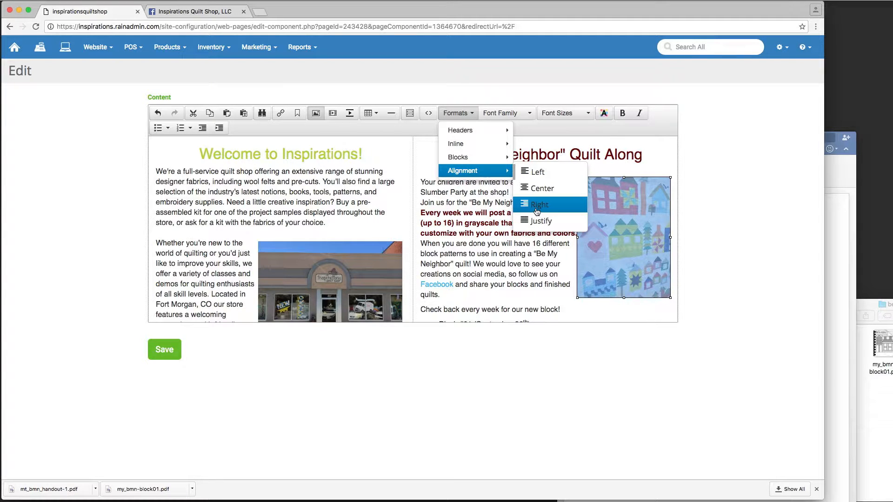
click(536, 253)
- Edit the inserted quilt image to have a horizontal space of 7px
click(609, 222)
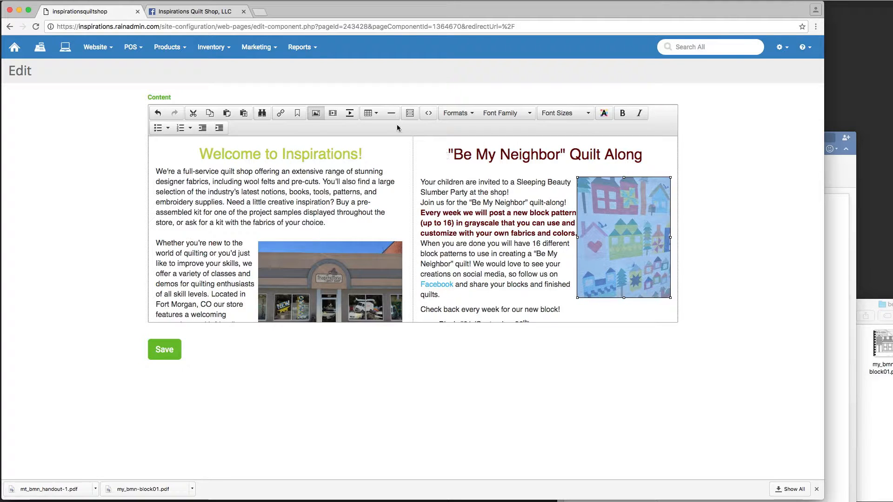
click(315, 115)
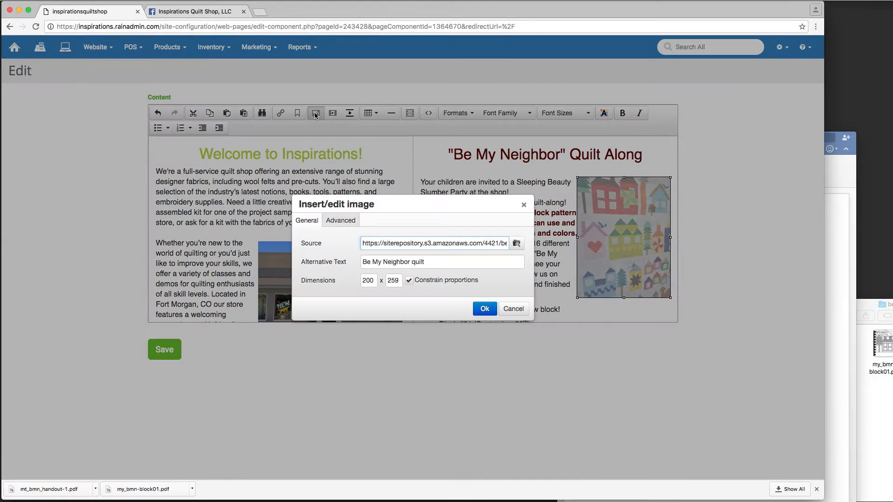
click(340, 220)
click(501, 262)
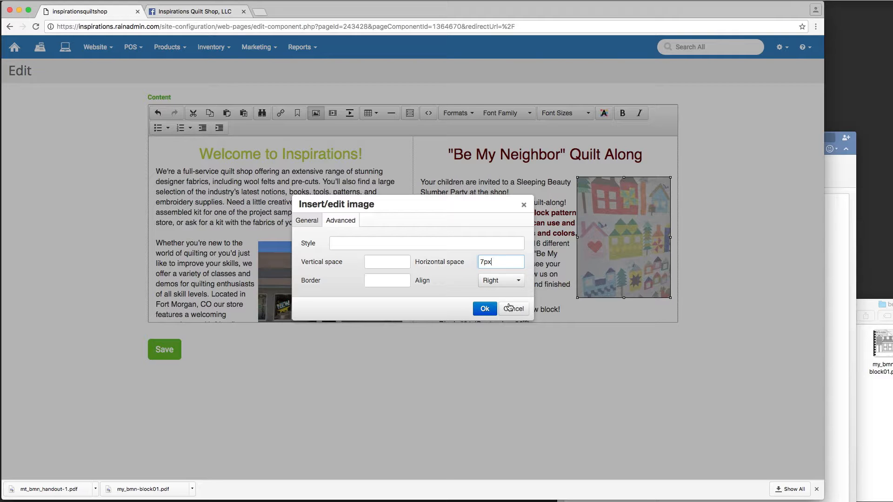
click(485, 308)
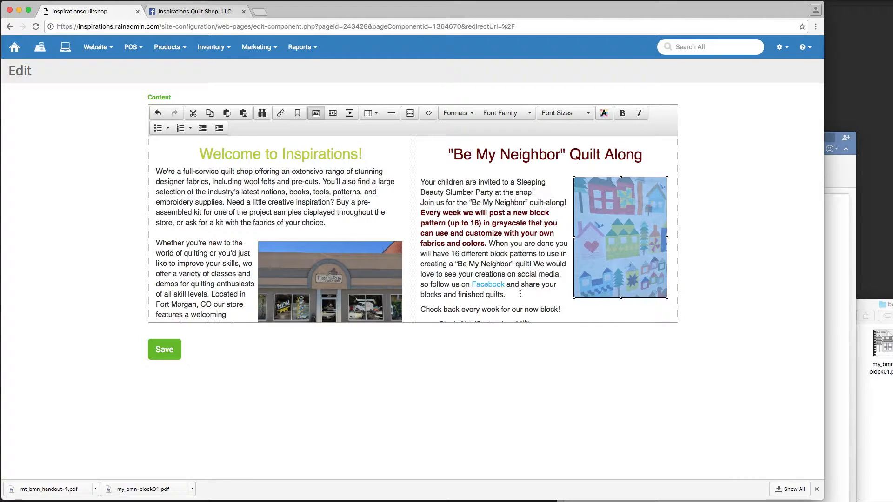
scroll(533, 265, down, 3)
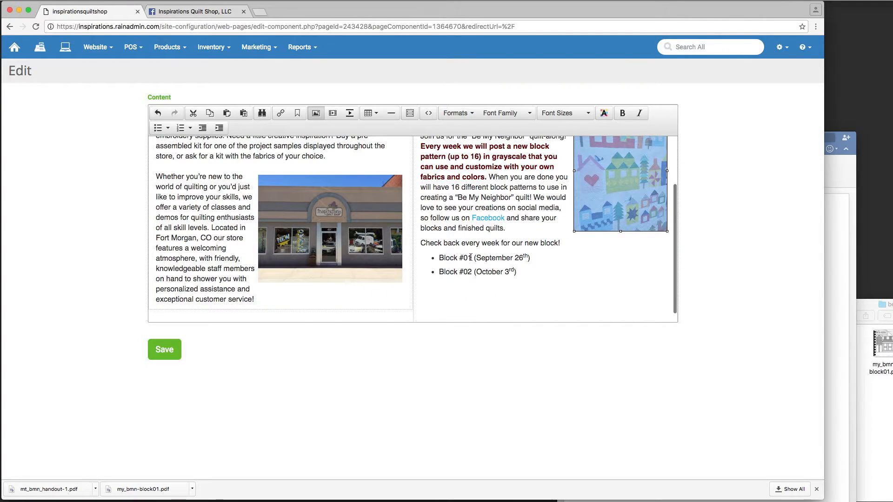
drag(470, 258, 439, 272)
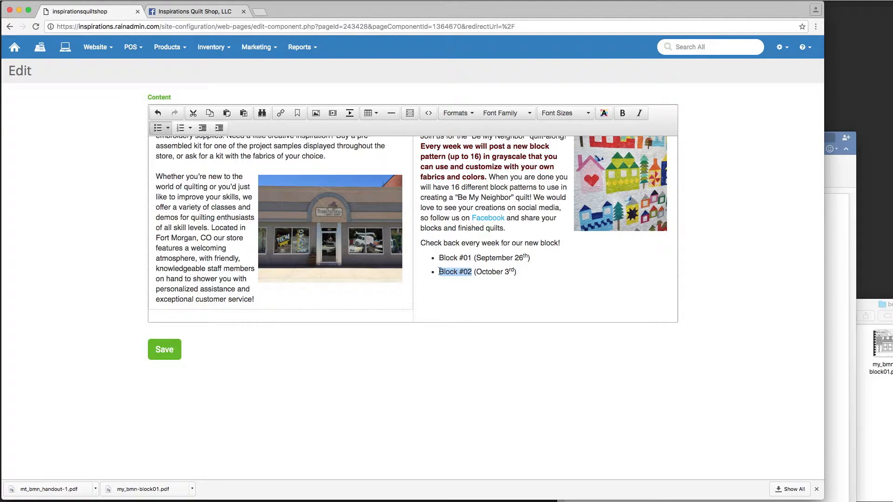
click(516, 273)
key(BackSpace)
- Start inserting a link on the "Block #01" list text and browse the site's Documents folder for its target
drag(471, 257, 438, 258)
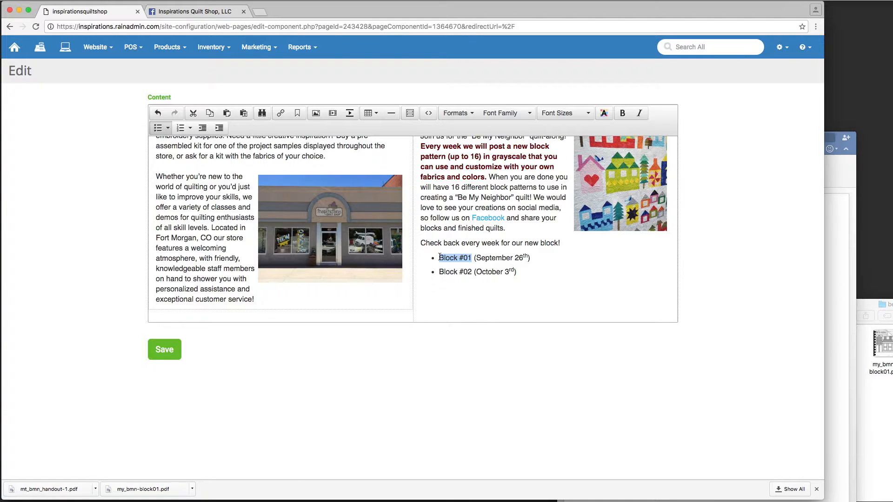
click(886, 353)
drag(869, 305, 820, 312)
click(496, 330)
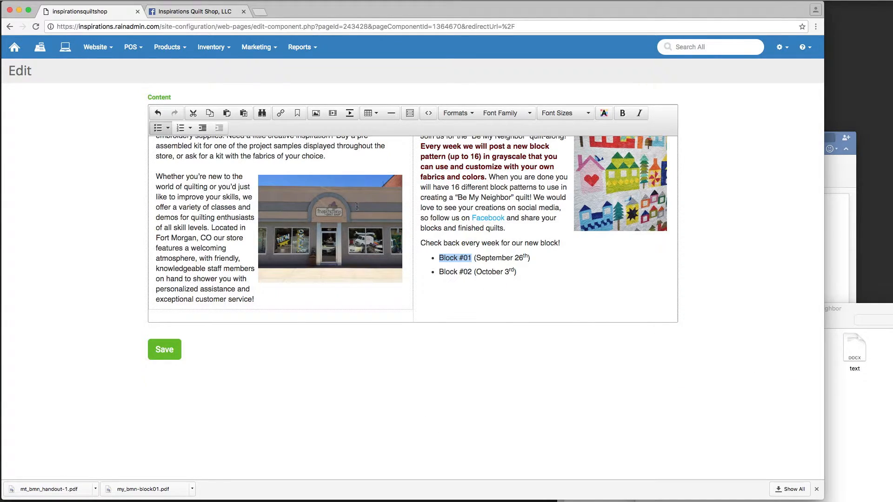
click(280, 116)
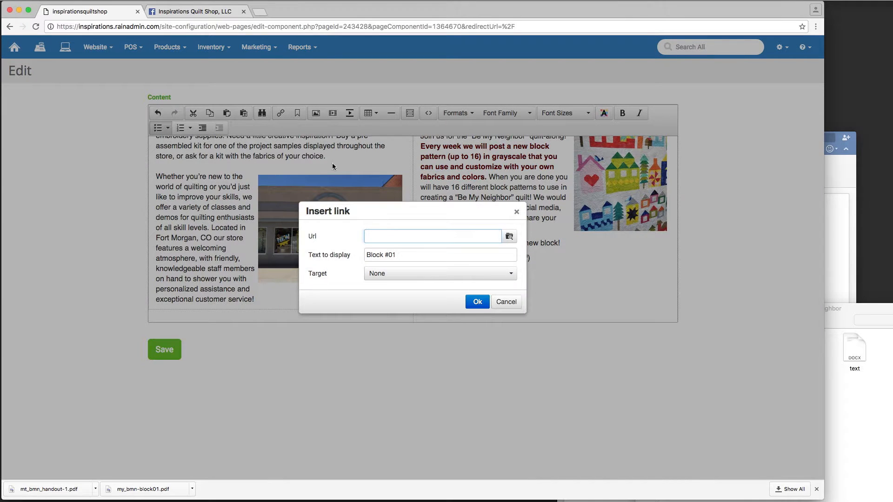
click(509, 238)
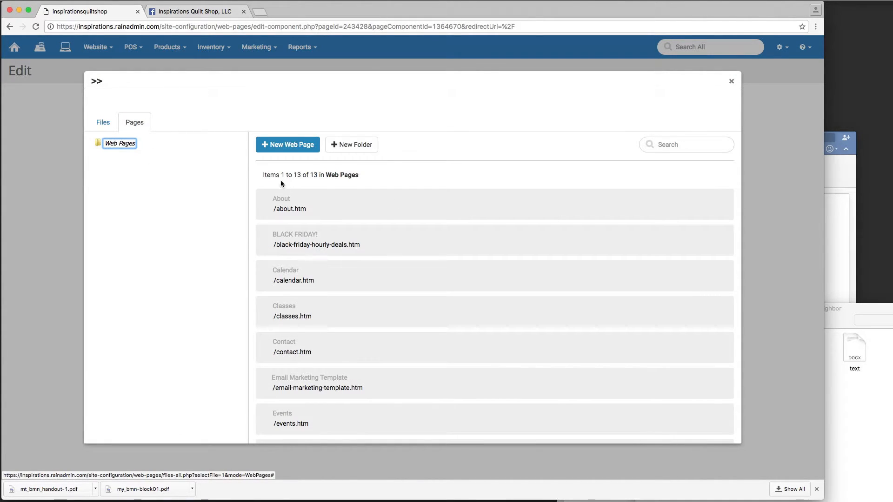
click(104, 123)
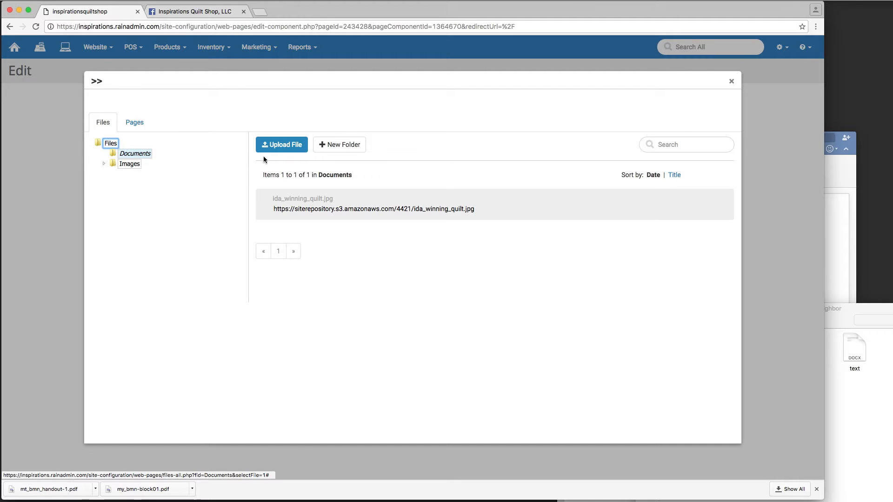
- Upload my_bmn-block01.pdf from the Desktop's be-my-neighbor folder into the site's Documents folder
click(281, 144)
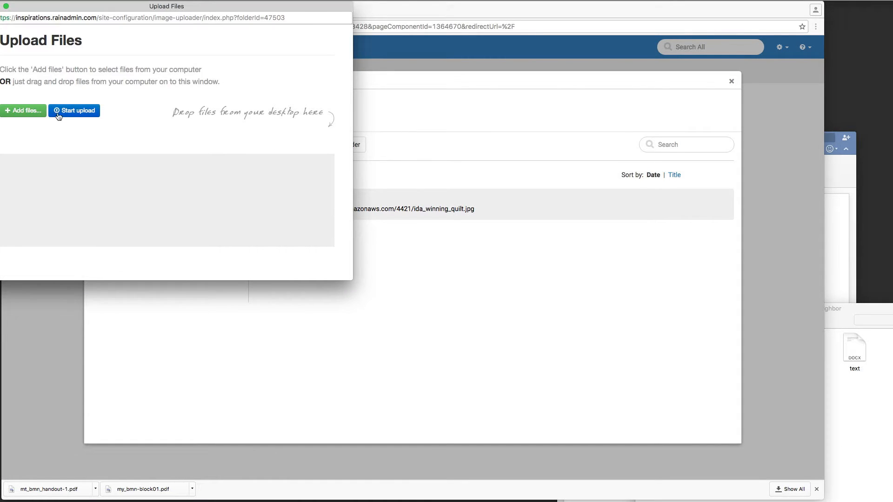
click(34, 111)
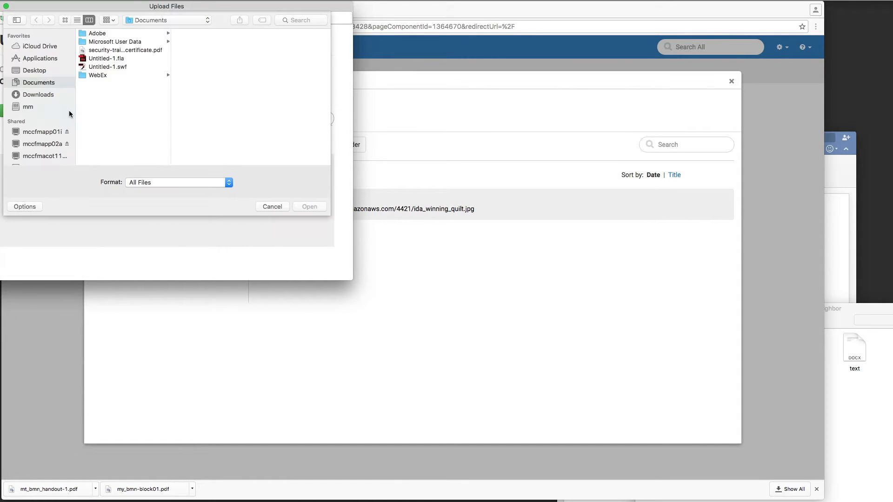
click(45, 71)
click(111, 43)
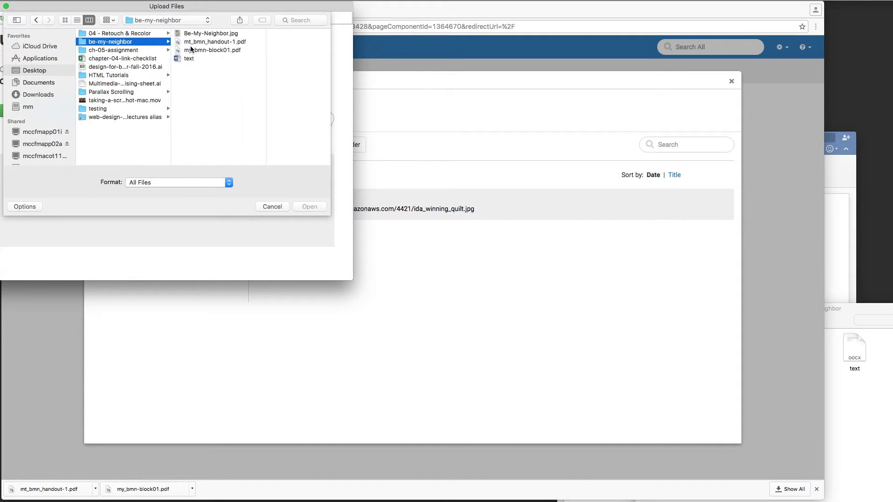
click(213, 50)
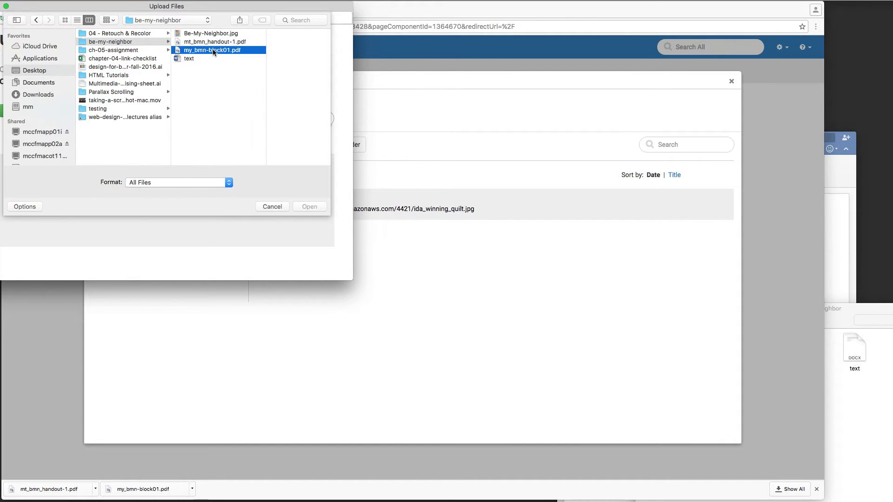
click(309, 207)
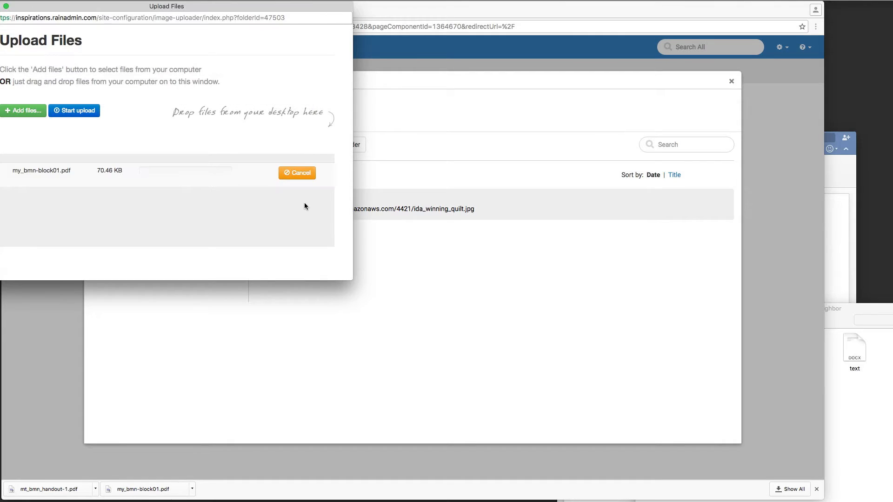
drag(208, 6, 324, 33)
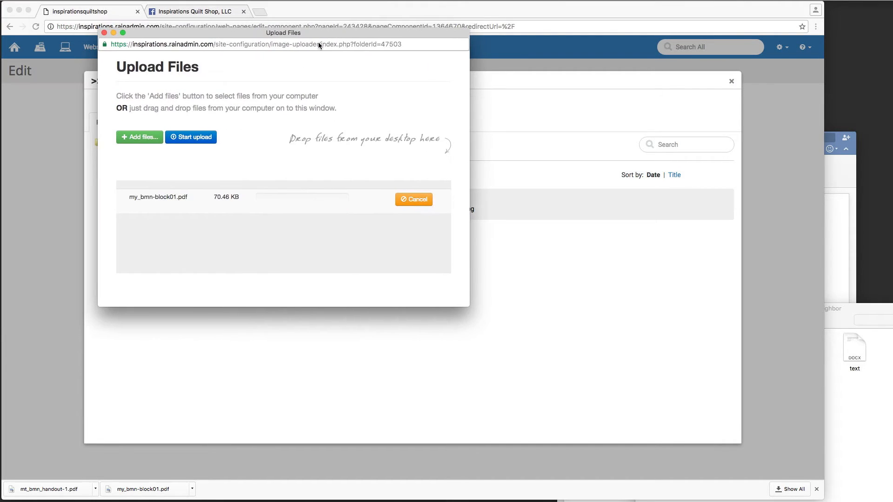
click(194, 139)
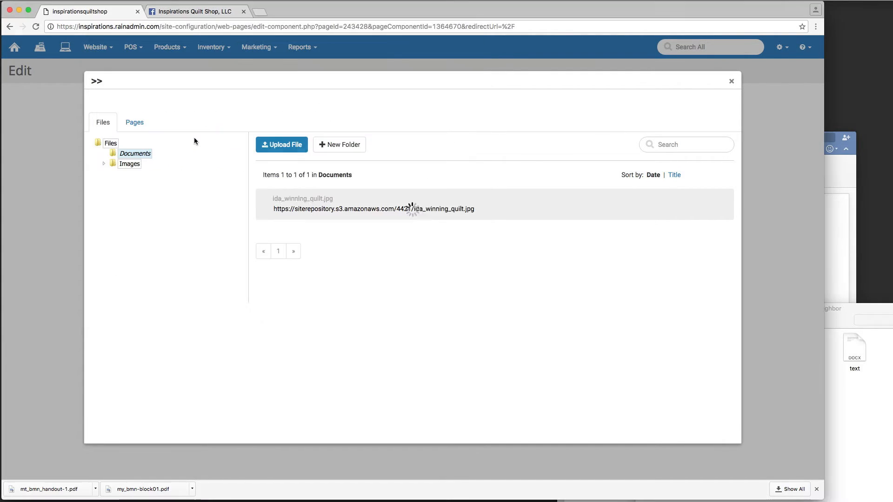
- Link "Block #01" to the uploaded block 01 PDF, set to open in a new window
click(390, 200)
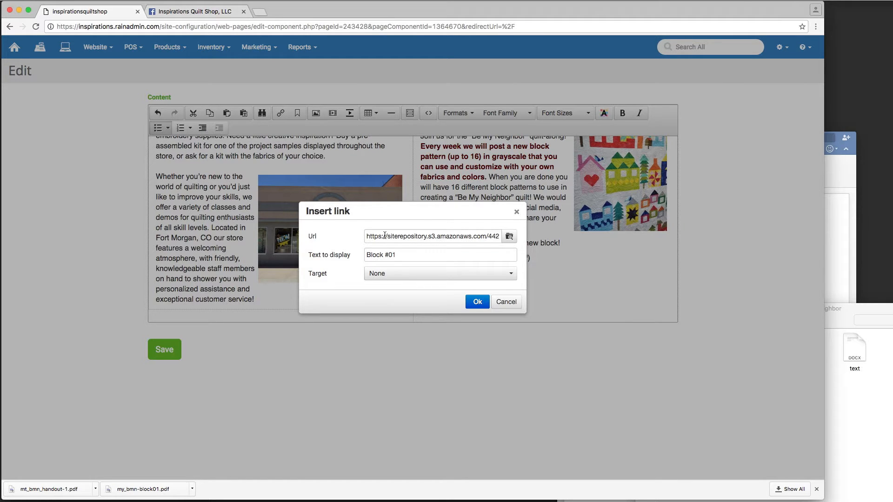
click(402, 274)
click(393, 303)
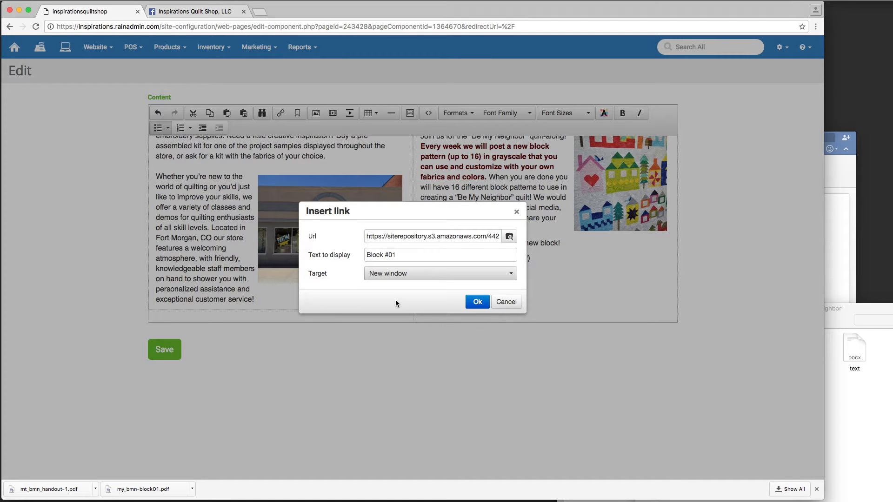
click(477, 303)
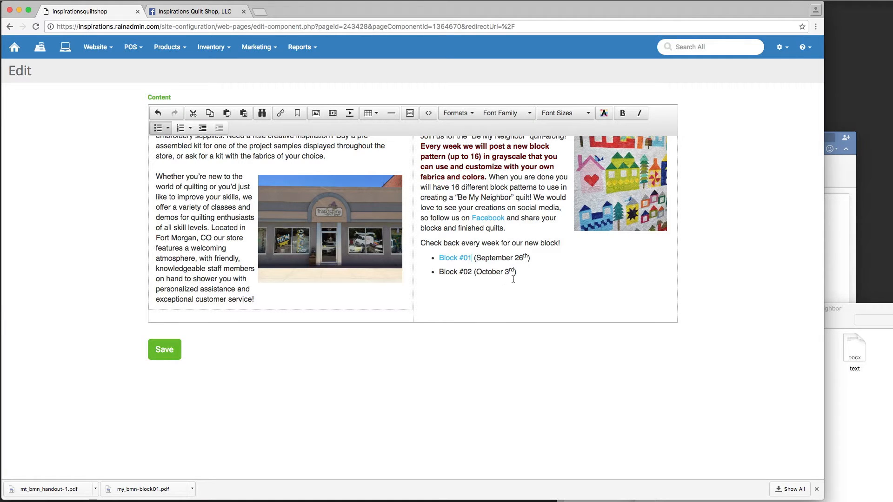
- Save the edited home page content and review the "Be My Neighbor" Quilt Along section on the page
scroll(553, 264, up, 5)
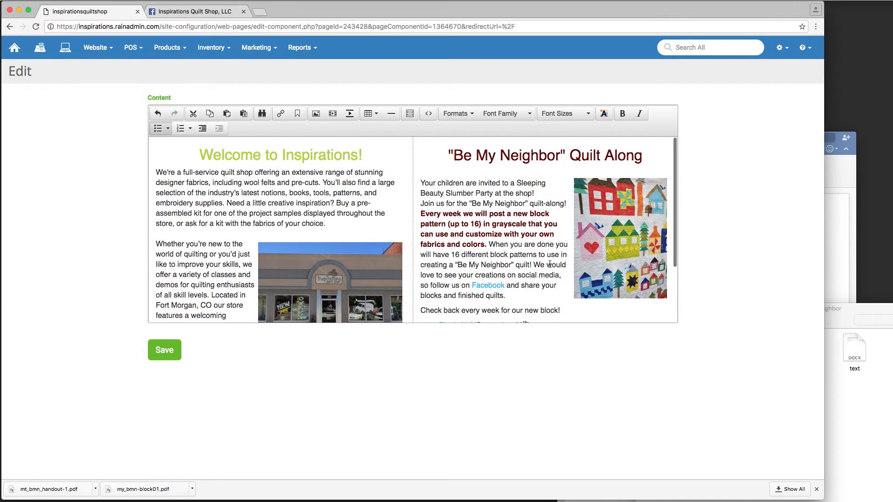
click(179, 349)
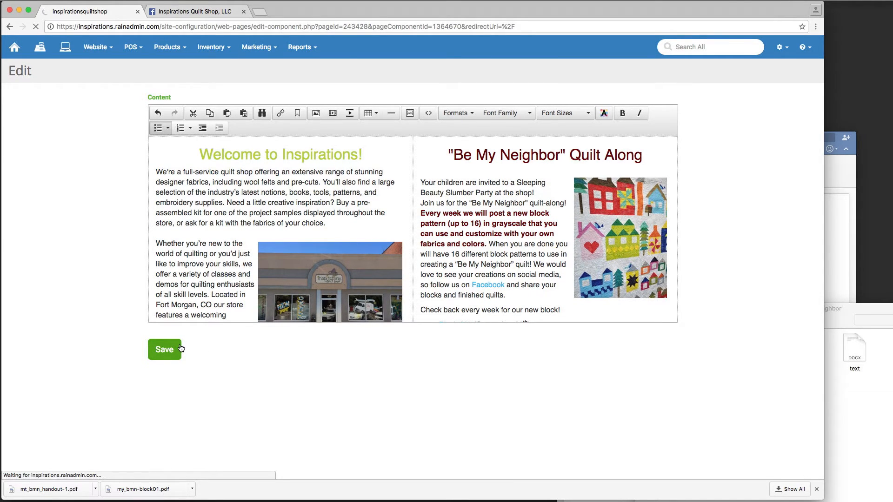
scroll(80, 152, down, 10)
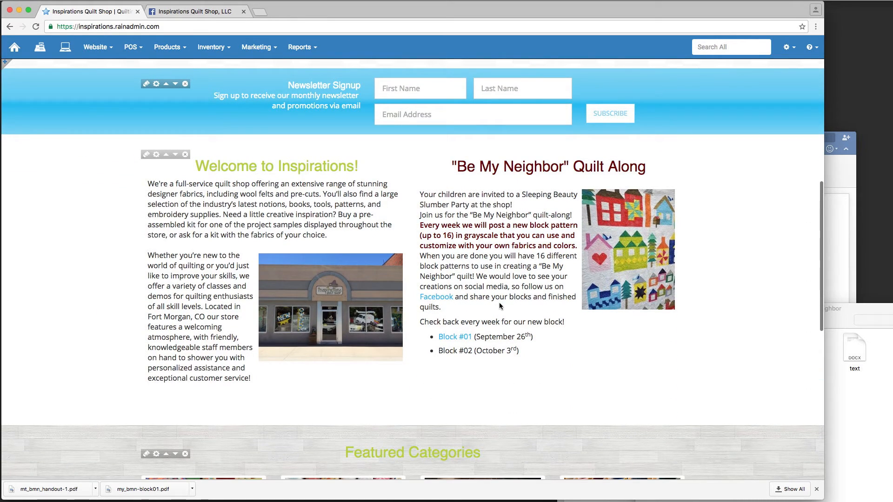
- Open the public site inspirationsquiltshop.com in a new browser tab and view its Quilt Along section
click(260, 12)
text(inspiratio)
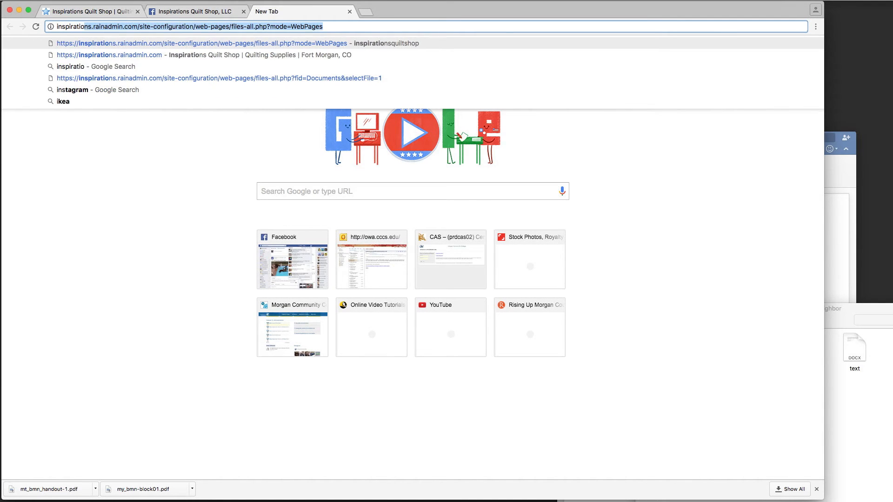
text(nsquiltshop)
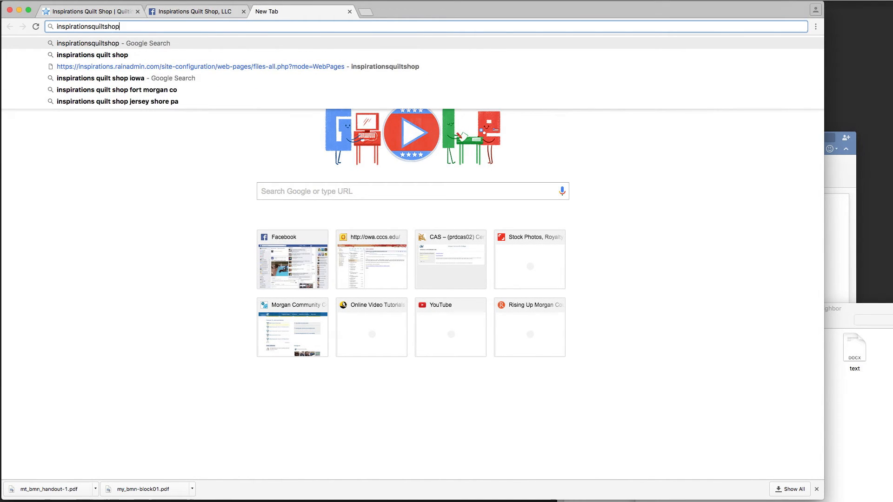
key(ctrl+Return)
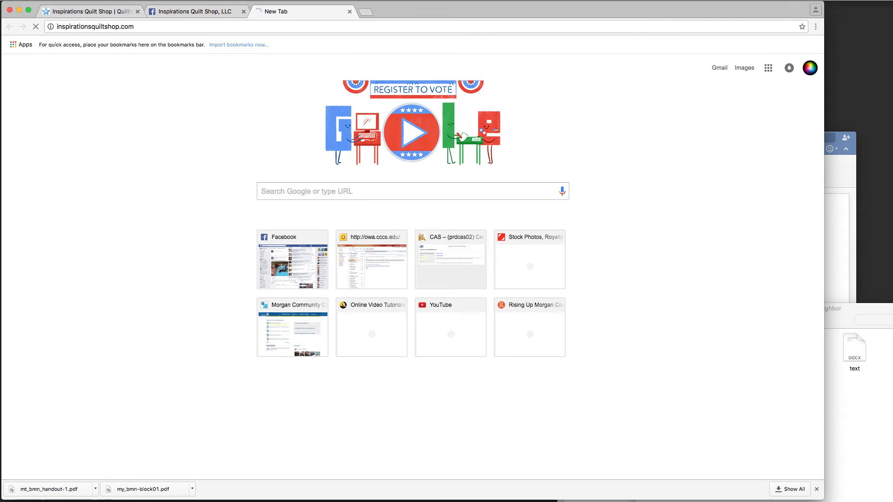
scroll(243, 111, down, 10)
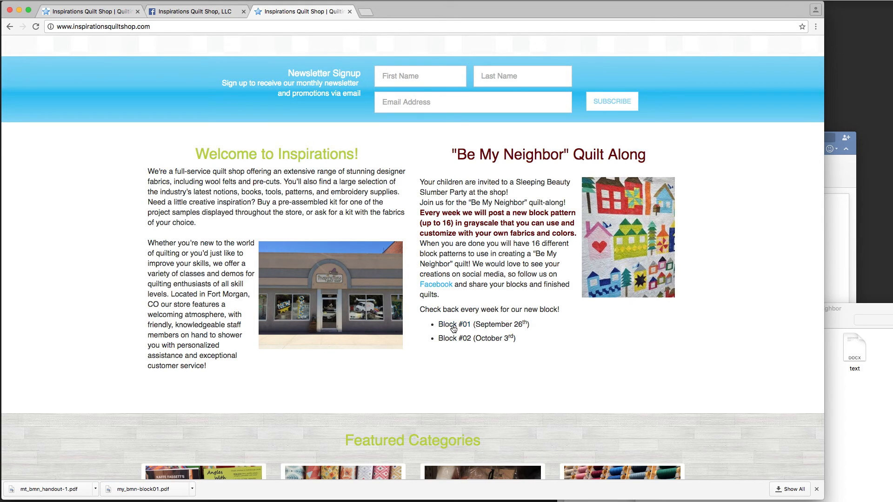
- Test the Facebook and "Block #01" links in the live page's Quilt Along section, closing the opened Facebook page
click(437, 286)
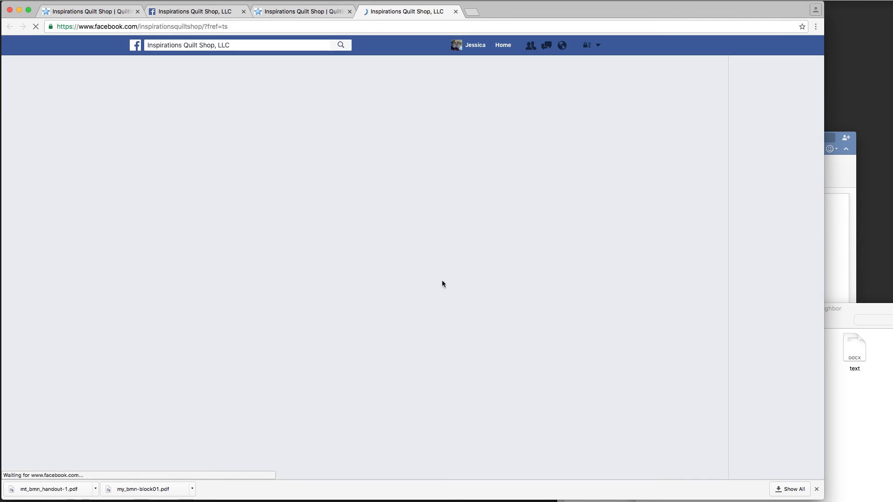
click(455, 11)
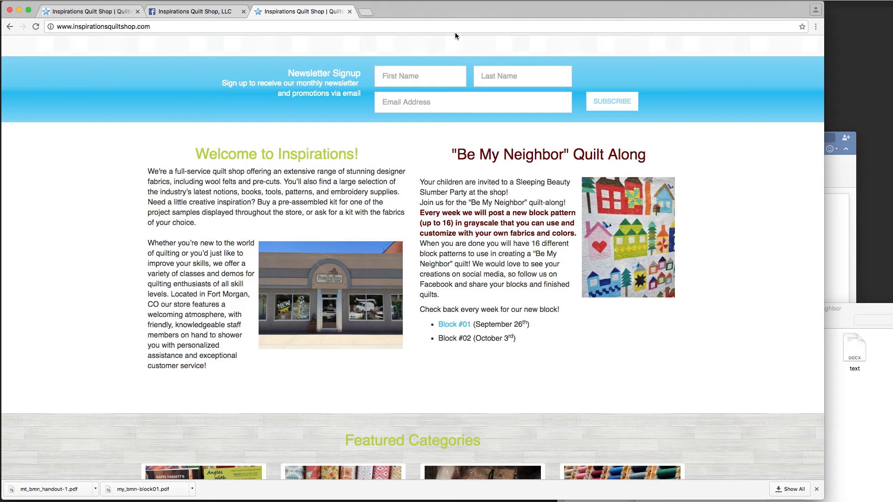
click(454, 326)
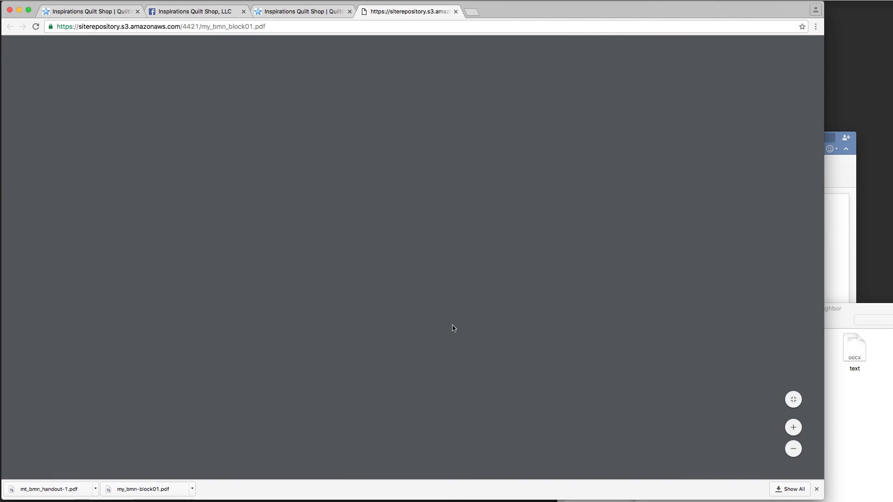